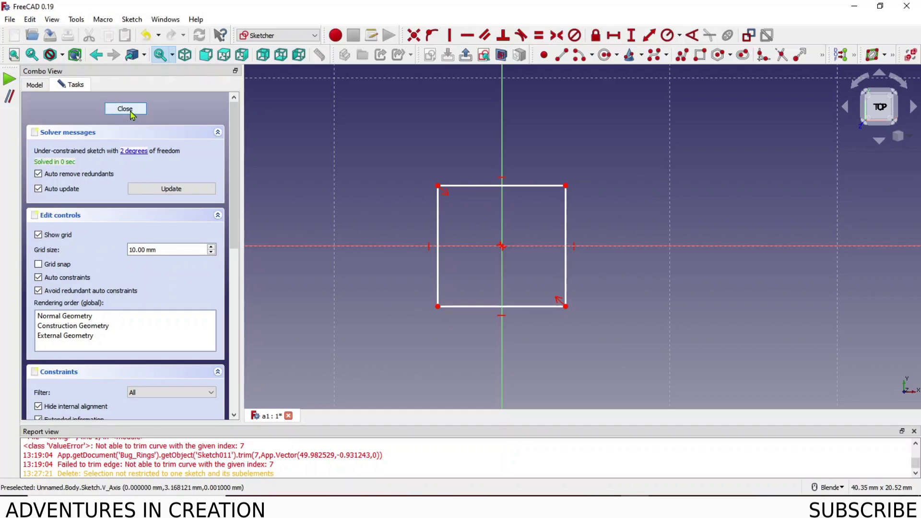
# Close the square sketch and pad it to a length of 1 mm
pyautogui.click(125, 109)
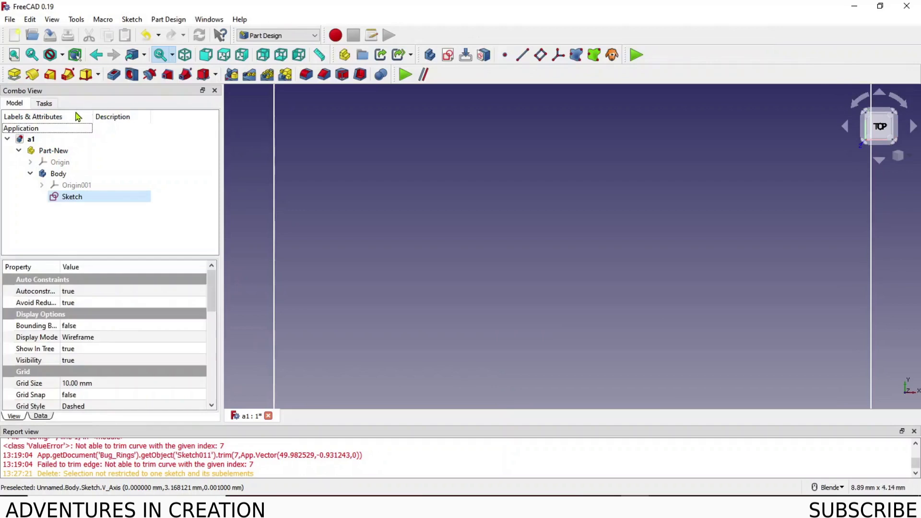
pyautogui.click(44, 104)
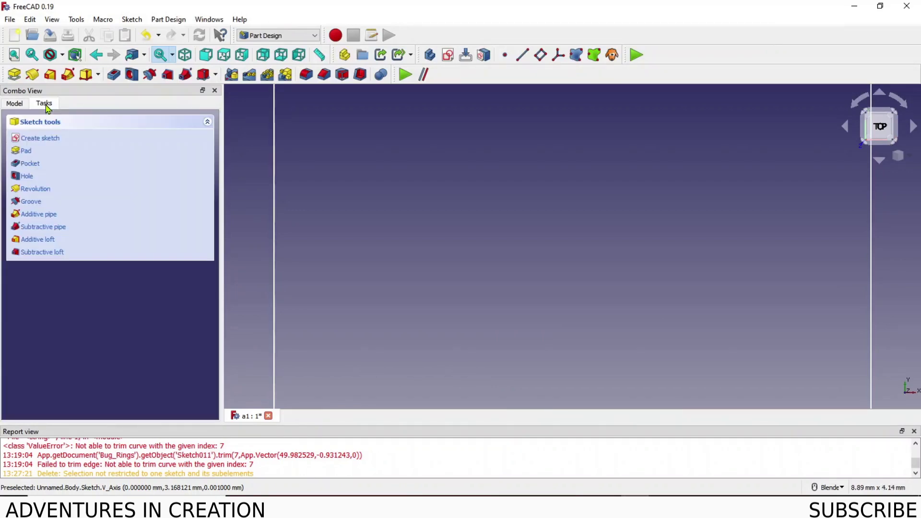
pyautogui.click(30, 151)
pyautogui.press('Return')
pyautogui.moveTo(325, 265); pyautogui.dragTo(318, 241, button='middle')
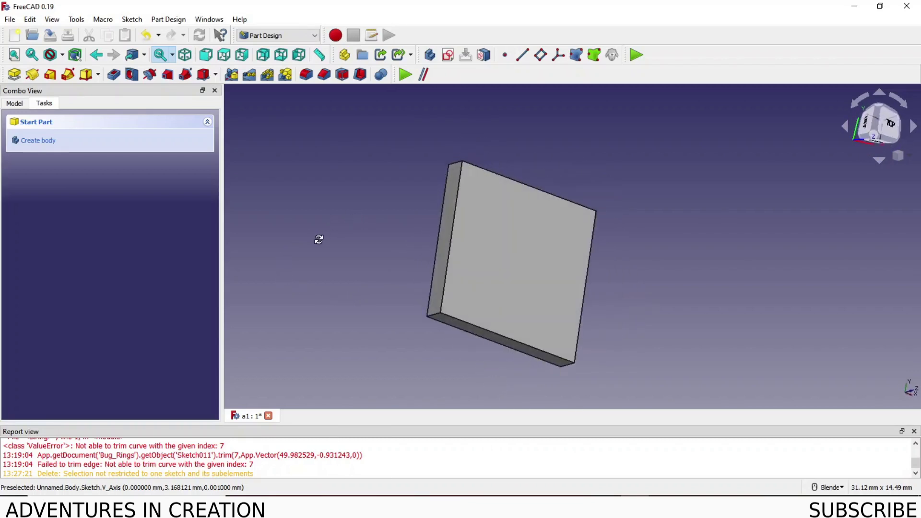
# Show the origin planes and axes of the body
pyautogui.click(15, 103)
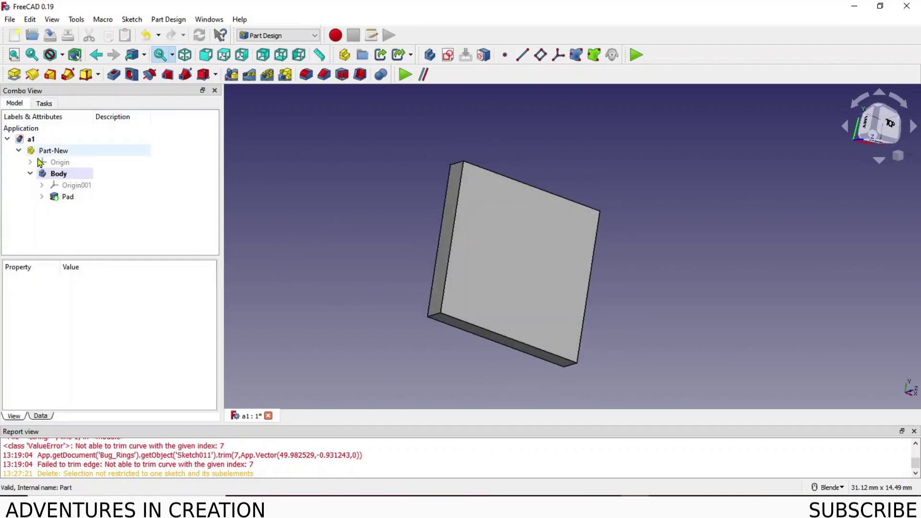
pyautogui.click(68, 186)
pyautogui.press('space')
pyautogui.moveTo(302, 253); pyautogui.dragTo(331, 187, button='middle')
pyautogui.click(331, 188)
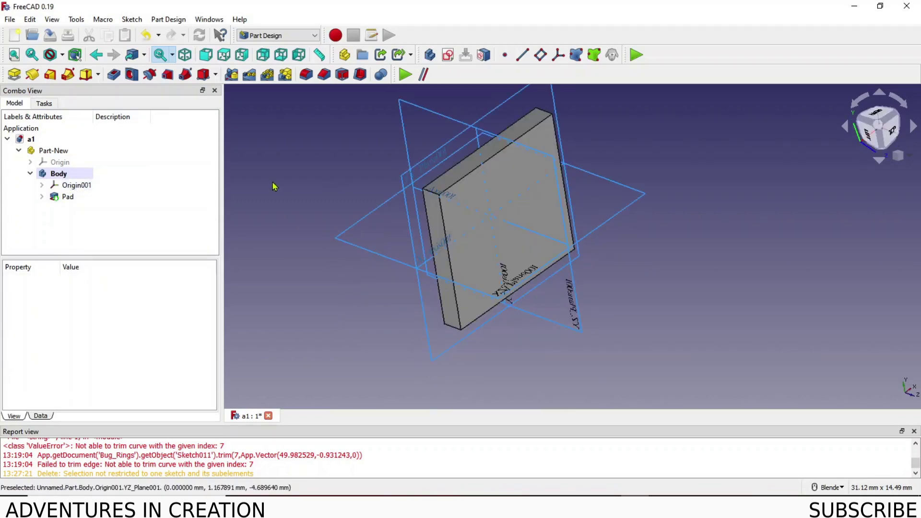
# Create a datum plane attached to the body's XY plane in Plane face mode
pyautogui.click(431, 156)
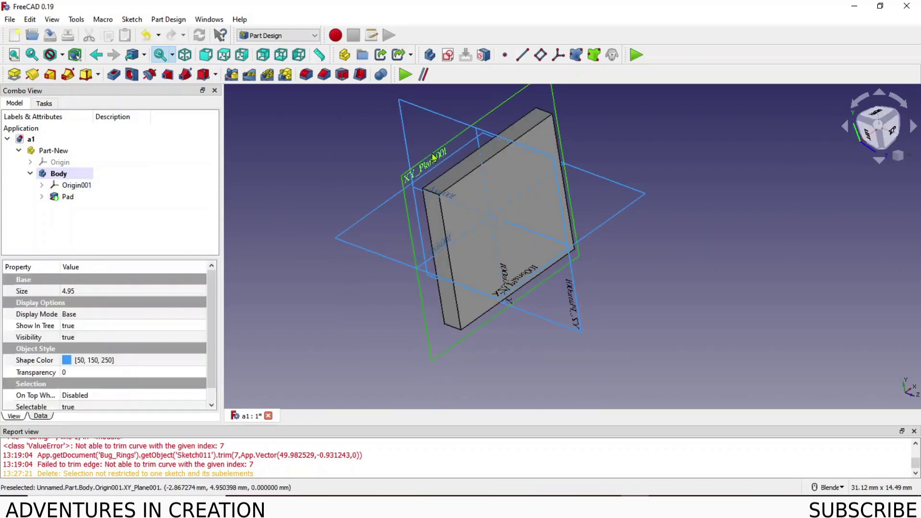
pyautogui.click(541, 56)
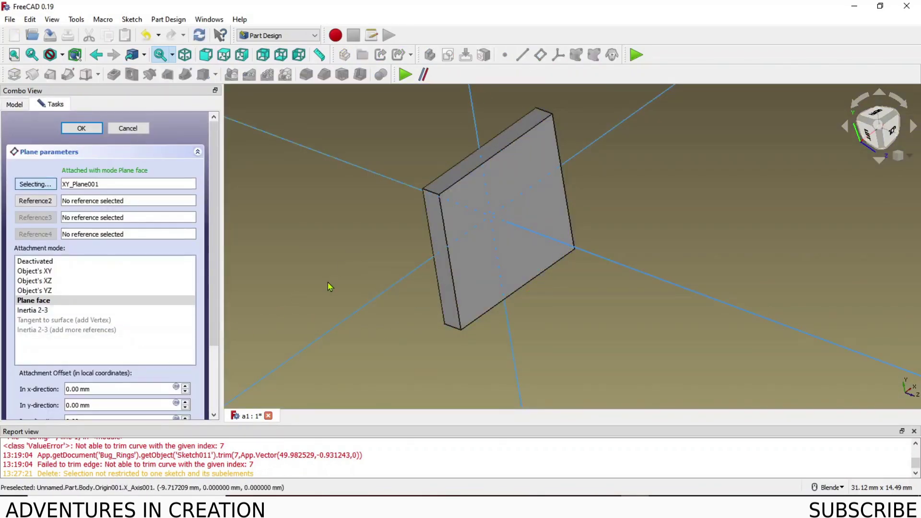
pyautogui.scroll(-10, 329, 286)
pyautogui.moveTo(323, 288); pyautogui.dragTo(353, 297, button='middle')
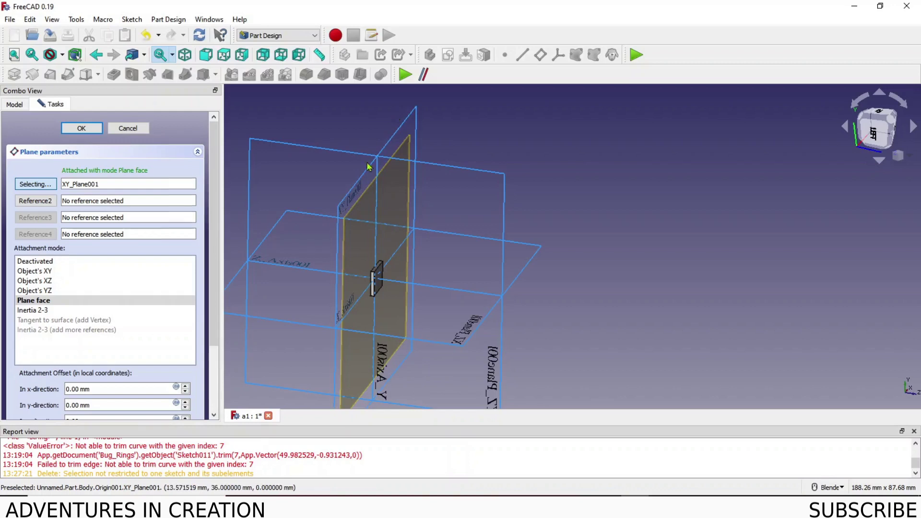
# Set the datum plane's z-direction attachment offset with the formula Pad.Length/3
pyautogui.moveTo(213, 312); pyautogui.dragTo(214, 360)
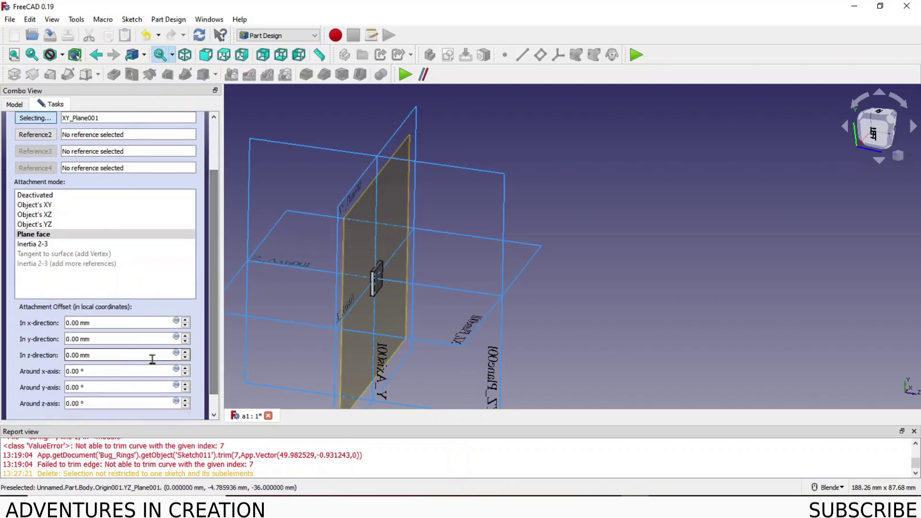
pyautogui.click(176, 354)
pyautogui.write('<<')
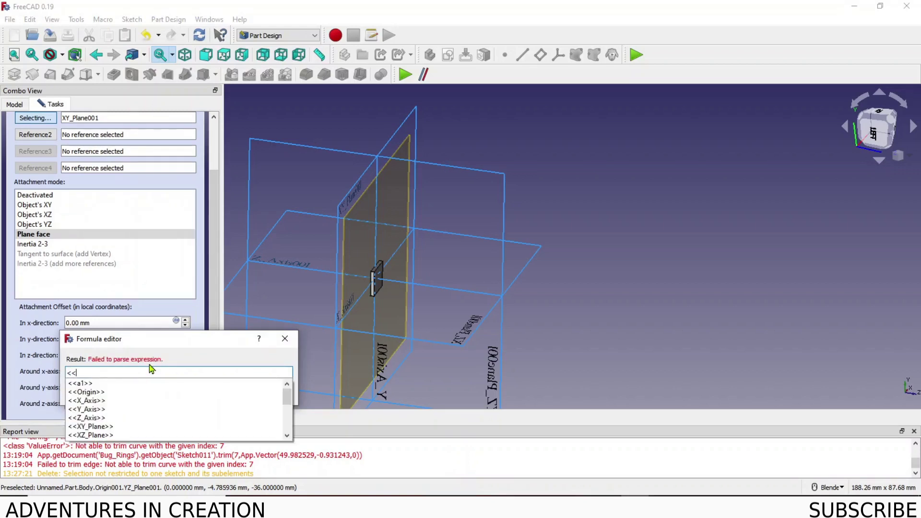
pyautogui.write('pad>>')
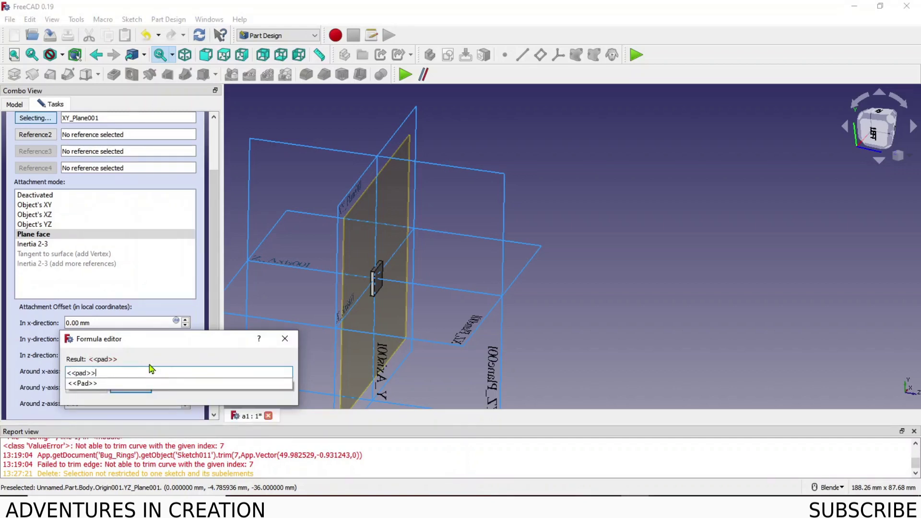
pyautogui.write('.')
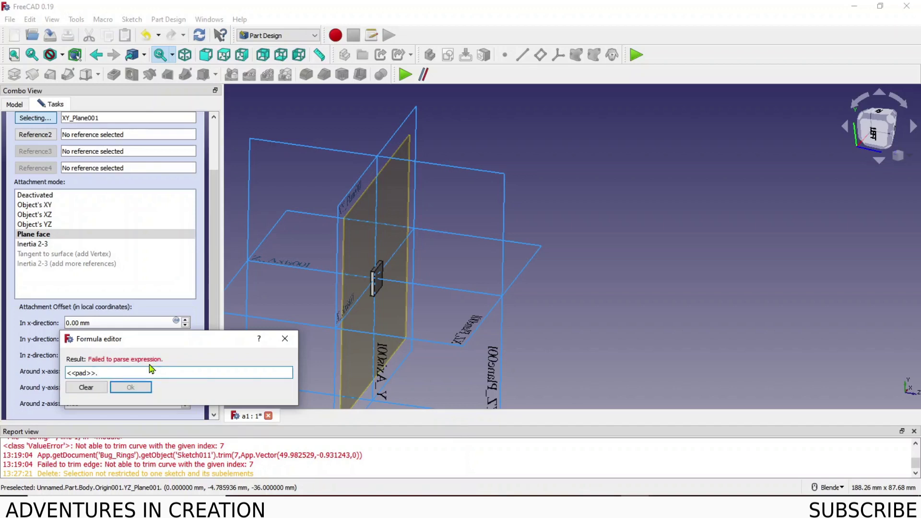
pyautogui.write('Le')
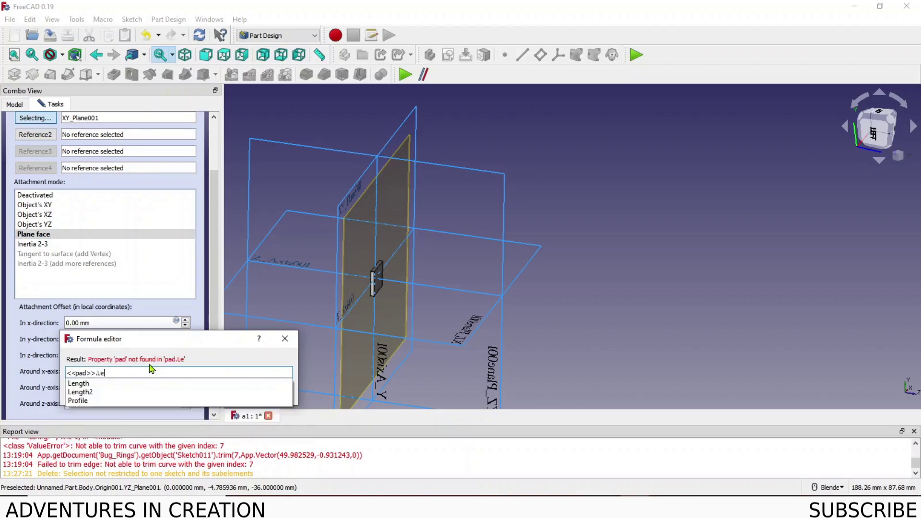
pyautogui.click(83, 384)
pyautogui.write('/3')
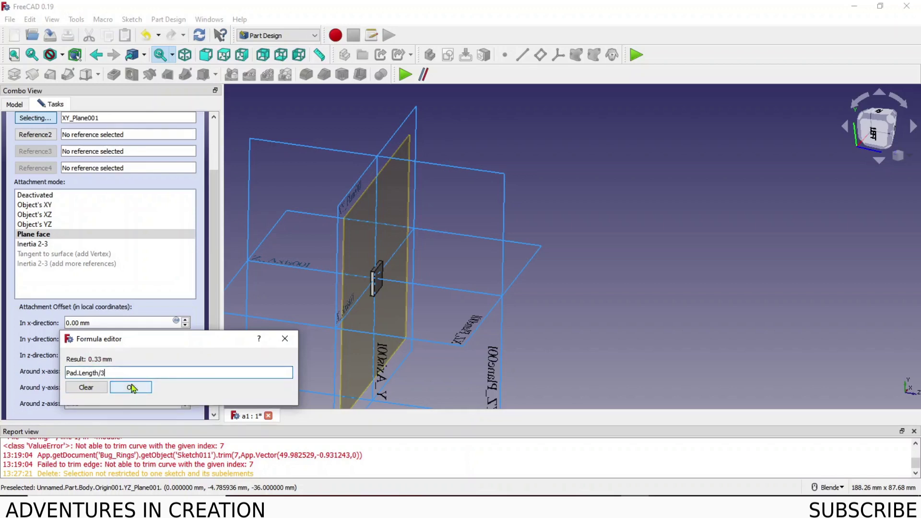
pyautogui.click(131, 387)
# Accept the offset datum plane and hide the body's origin planes
pyautogui.moveTo(425, 302); pyautogui.dragTo(479, 313, button='middle')
pyautogui.scroll(5, 413, 299)
pyautogui.moveTo(413, 299); pyautogui.dragTo(525, 286, button='middle')
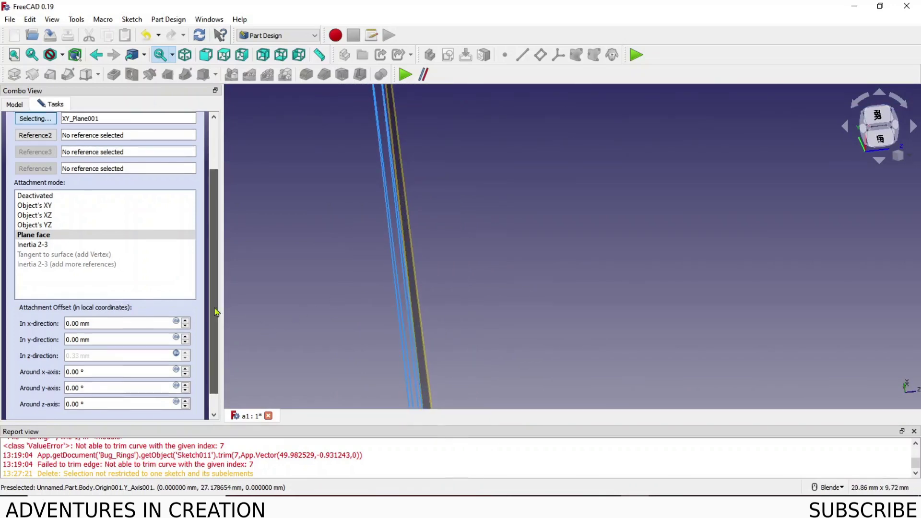
pyautogui.scroll(3, 214, 269)
pyautogui.click(88, 130)
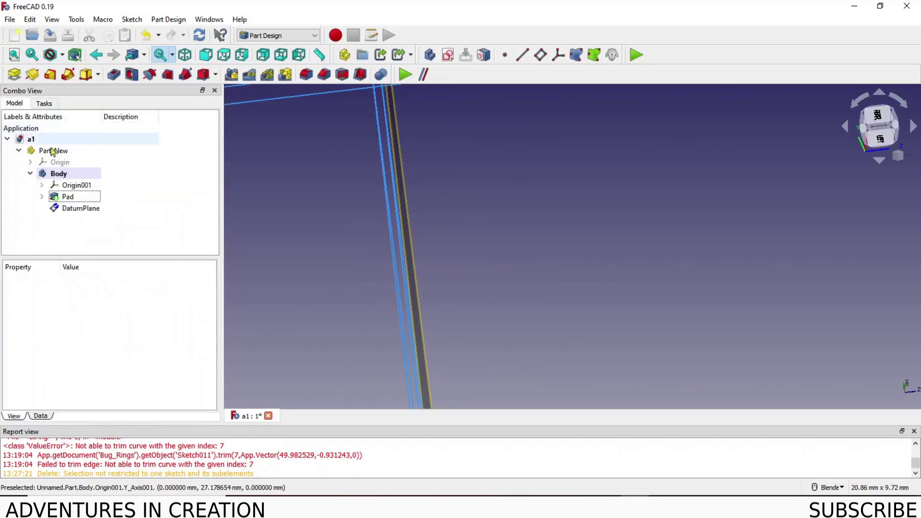
pyautogui.click(75, 186)
pyautogui.moveTo(551, 266); pyautogui.dragTo(478, 229, button='middle')
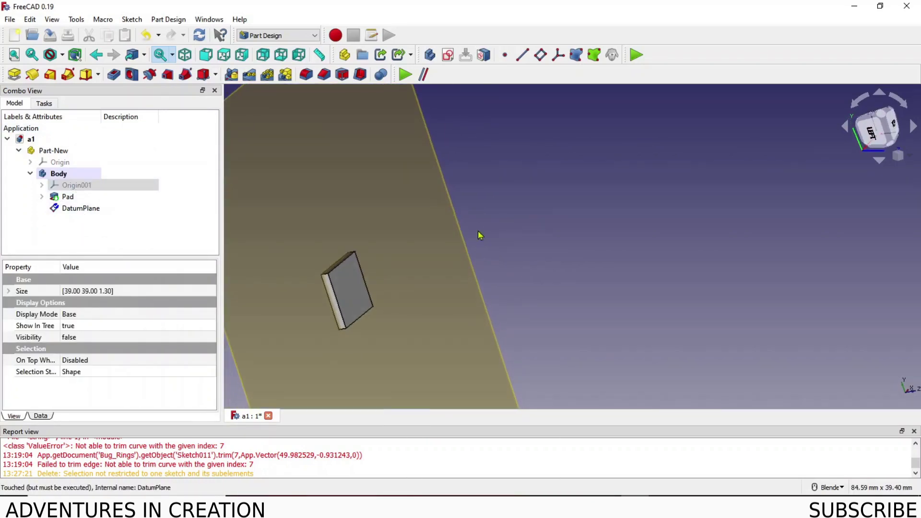
# Set the Pad's Length property to 20 mm and check how the datum plane follows it
pyautogui.click(67, 197)
pyautogui.click(40, 416)
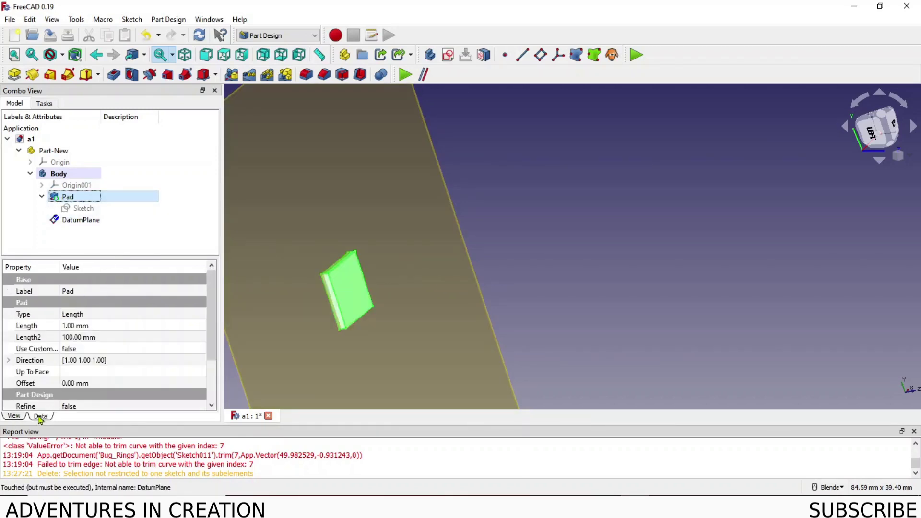
pyautogui.click(90, 326)
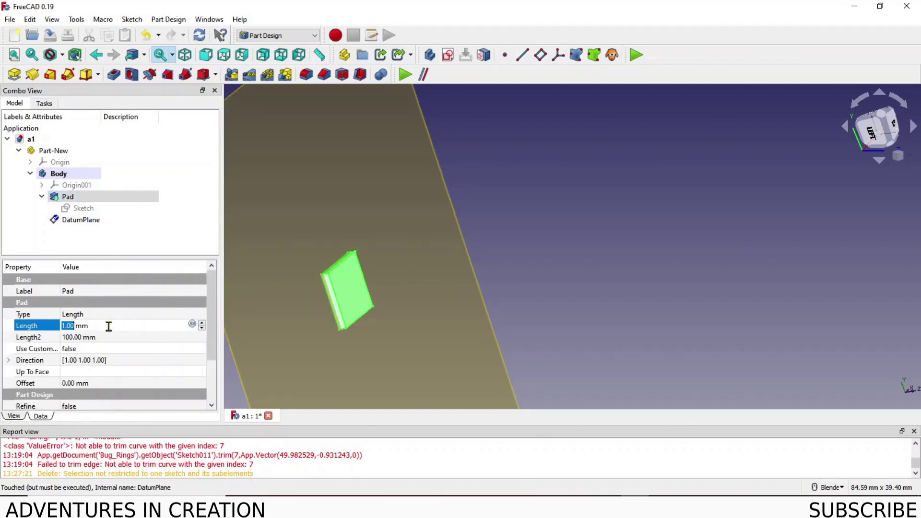
pyautogui.write('20')
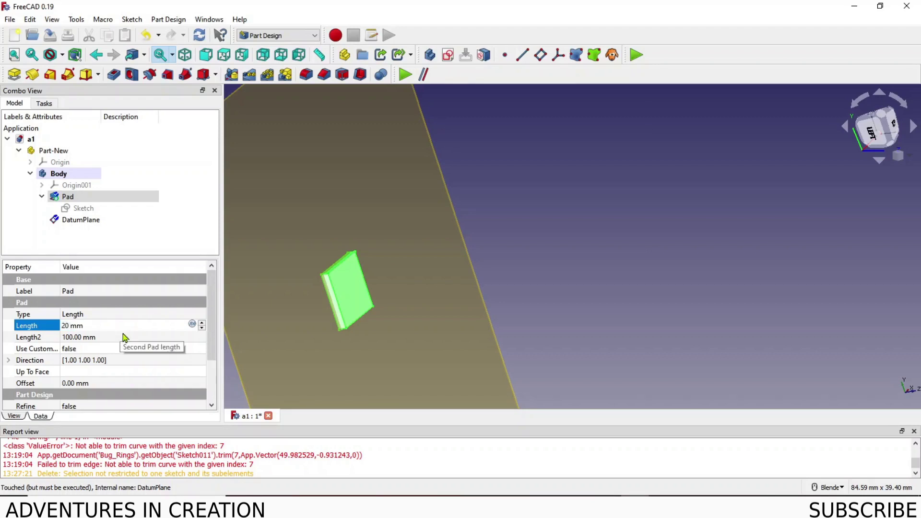
pyautogui.press('Return')
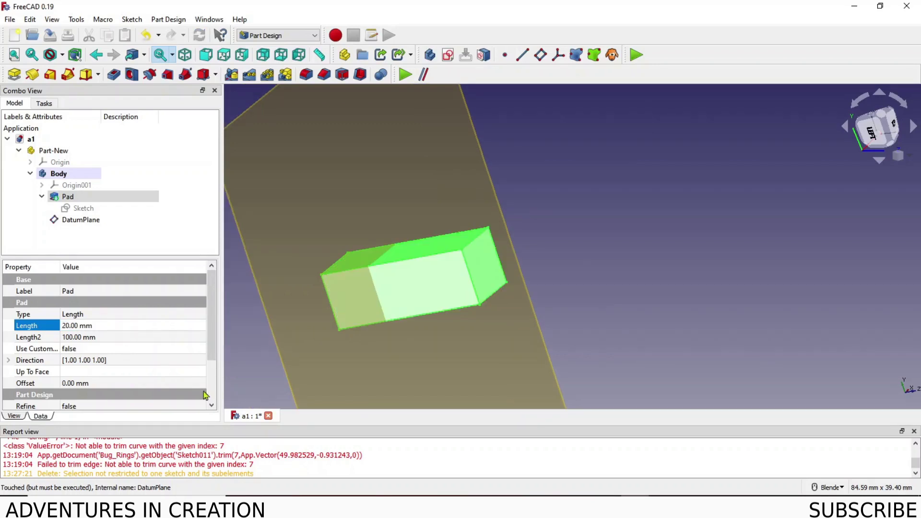
pyautogui.moveTo(331, 360); pyautogui.dragTo(396, 339, button='middle')
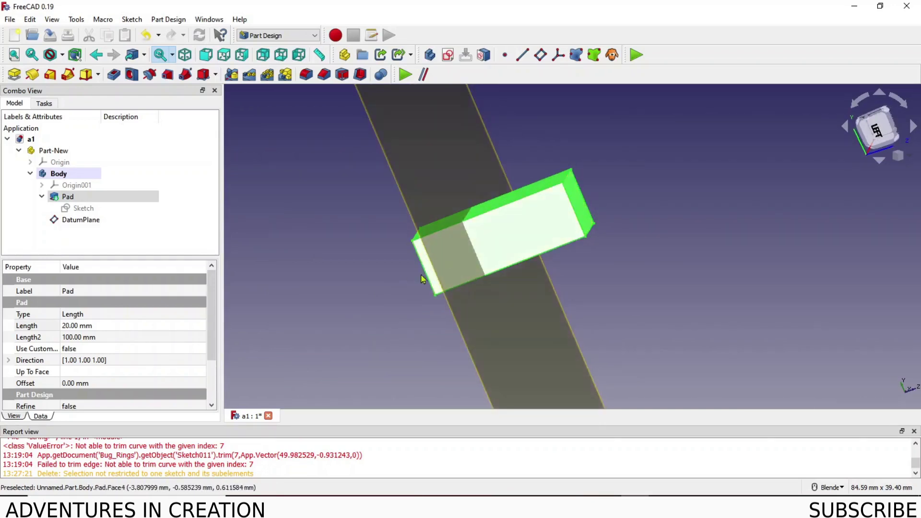
pyautogui.moveTo(358, 339); pyautogui.dragTo(326, 336, button='middle')
pyautogui.moveTo(541, 282)
pyautogui.mouseDown(button='middle')
pyautogui.moveTo(596, 247)
pyautogui.moveTo(556, 287)
pyautogui.mouseUp(button='middle')
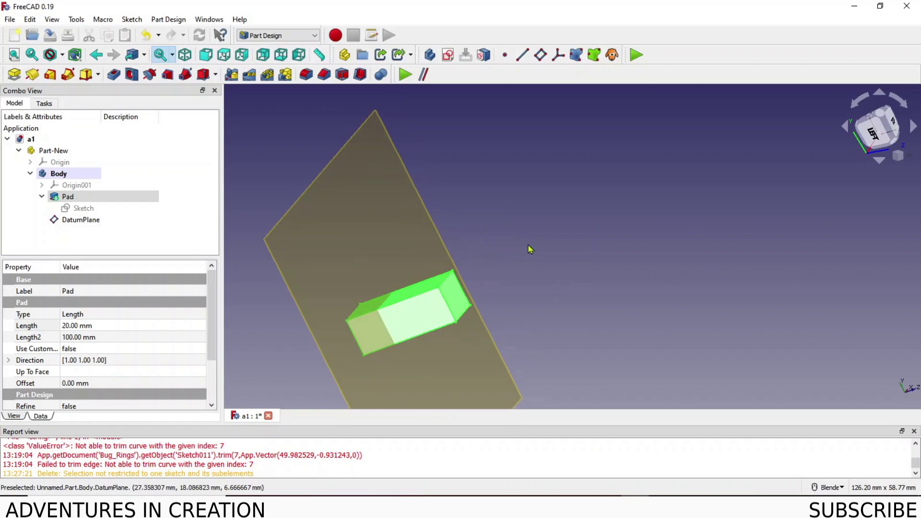
pyautogui.scroll(-1, 525, 249)
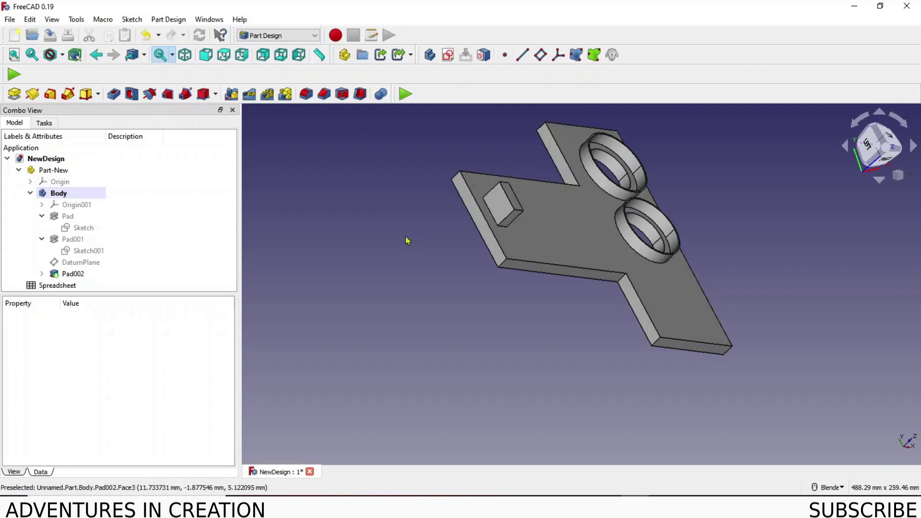
# Create a datum plane normal to the plate's end edge beside the small block, offset -40 mm in the z-direction
pyautogui.click(540, 54)
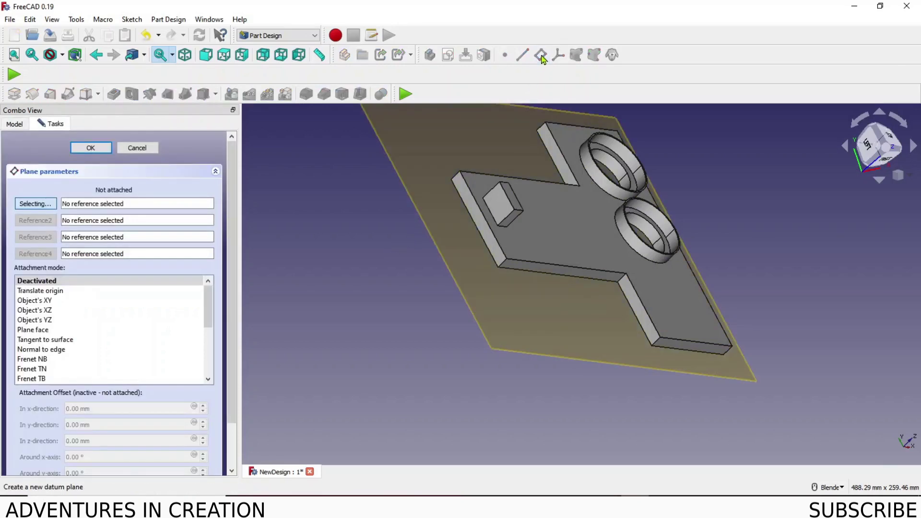
pyautogui.click(491, 230)
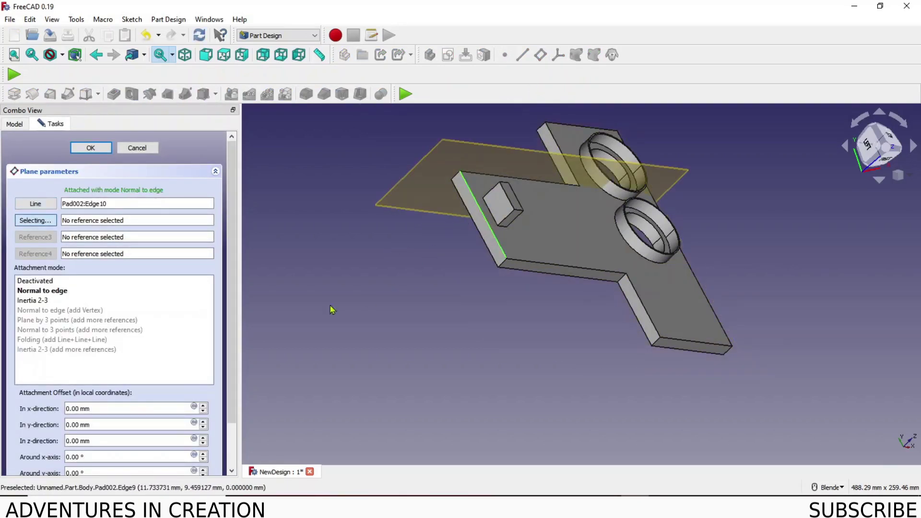
pyautogui.scroll(-2, 224, 397)
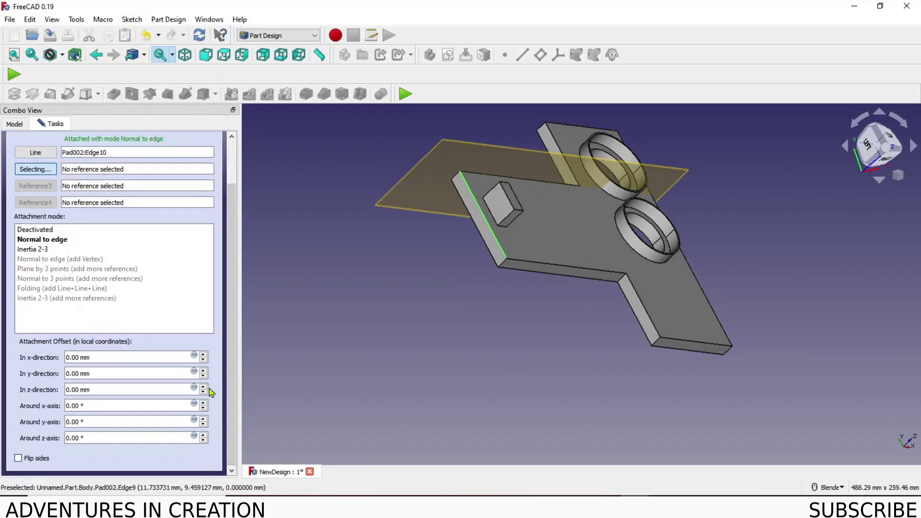
pyautogui.moveTo(204, 392); pyautogui.dragTo(204, 393)
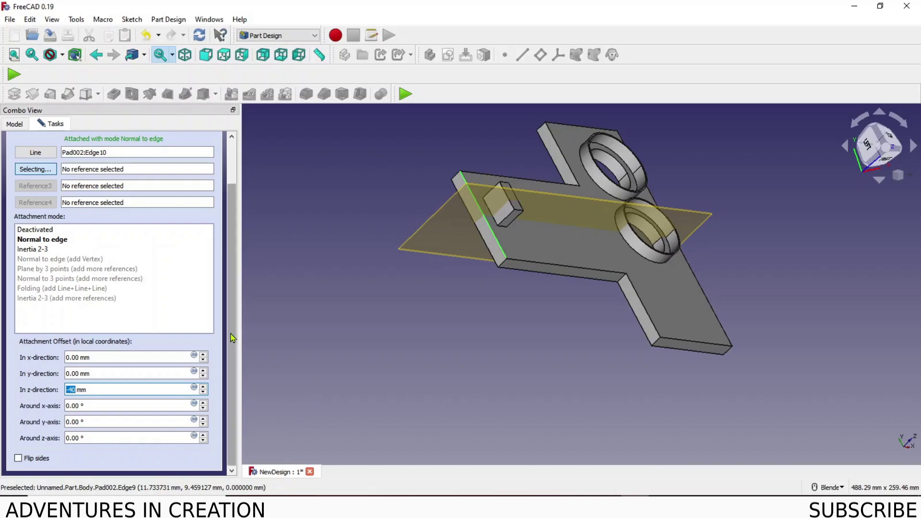
pyautogui.scroll(2, 232, 249)
pyautogui.click(91, 148)
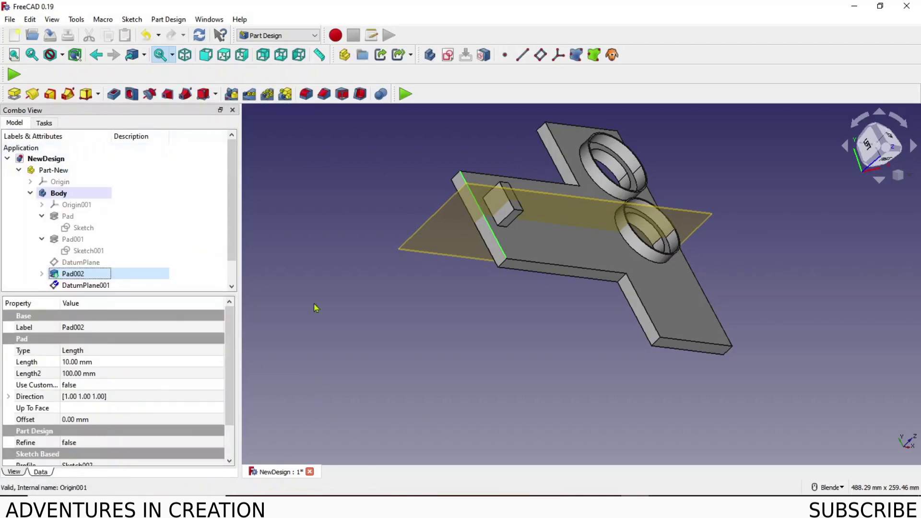
# Start a sketch on the new datum plane and align the view perpendicular to the sketch
pyautogui.moveTo(413, 371)
pyautogui.mouseDown(button='middle')
pyautogui.moveTo(438, 364)
pyautogui.moveTo(432, 373)
pyautogui.mouseUp(button='middle')
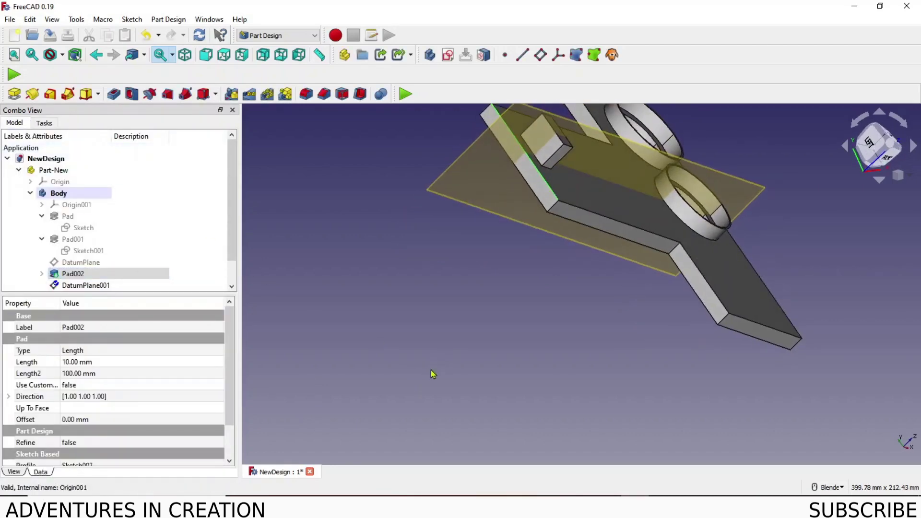
pyautogui.click(450, 173)
pyautogui.click(448, 55)
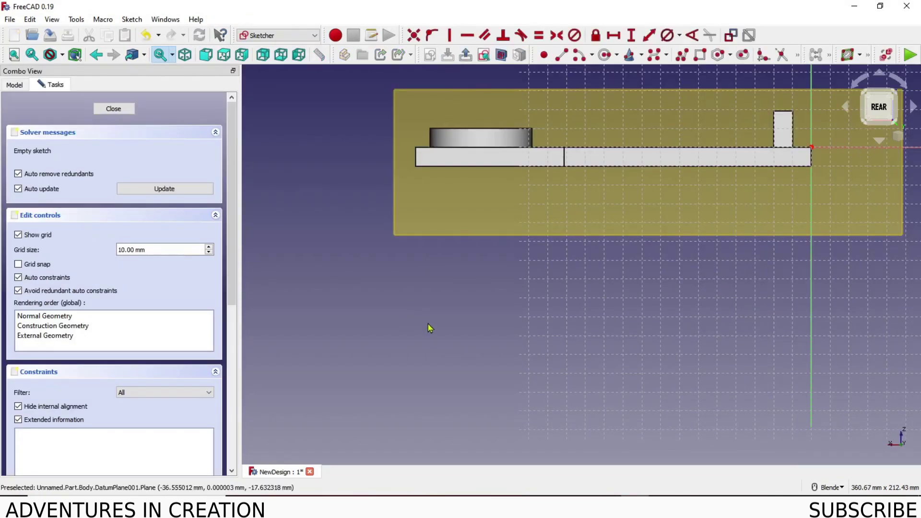
pyautogui.keyDown('shift'); pyautogui.moveTo(676, 204); pyautogui.dragTo(348, 280, button='middle'); pyautogui.keyUp('shift')
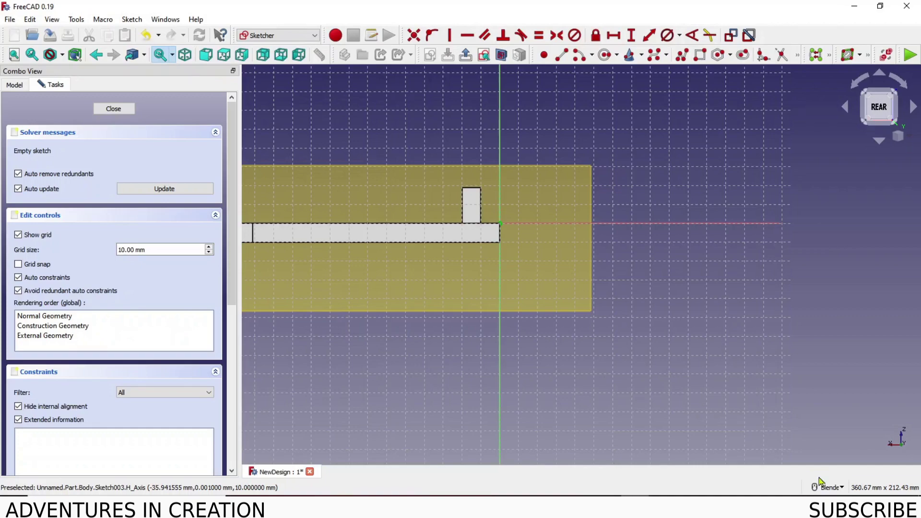
pyautogui.moveTo(545, 370)
pyautogui.mouseDown(button='middle')
pyautogui.moveTo(516, 391)
pyautogui.moveTo(545, 370)
pyautogui.moveTo(538, 373)
pyautogui.moveTo(705, 376)
pyautogui.moveTo(500, 395)
pyautogui.mouseUp(button='middle')
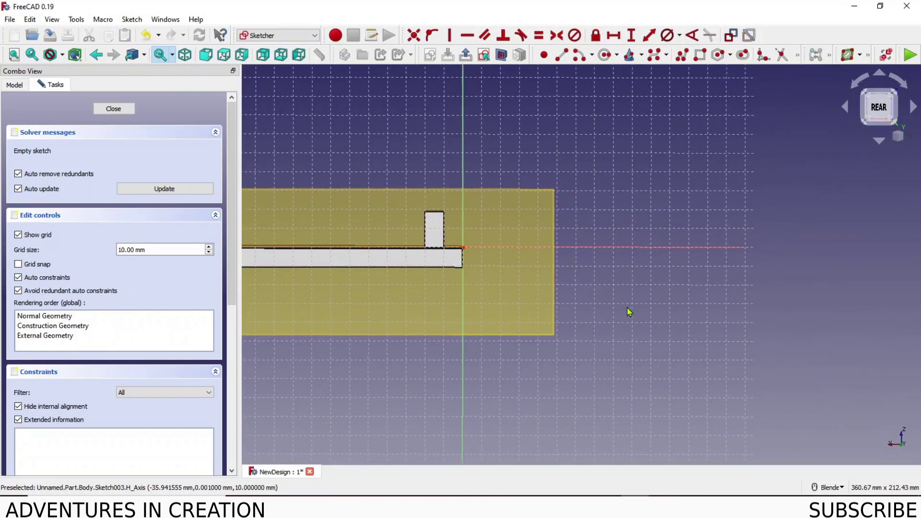
pyautogui.moveTo(619, 313); pyautogui.dragTo(593, 331, button='middle')
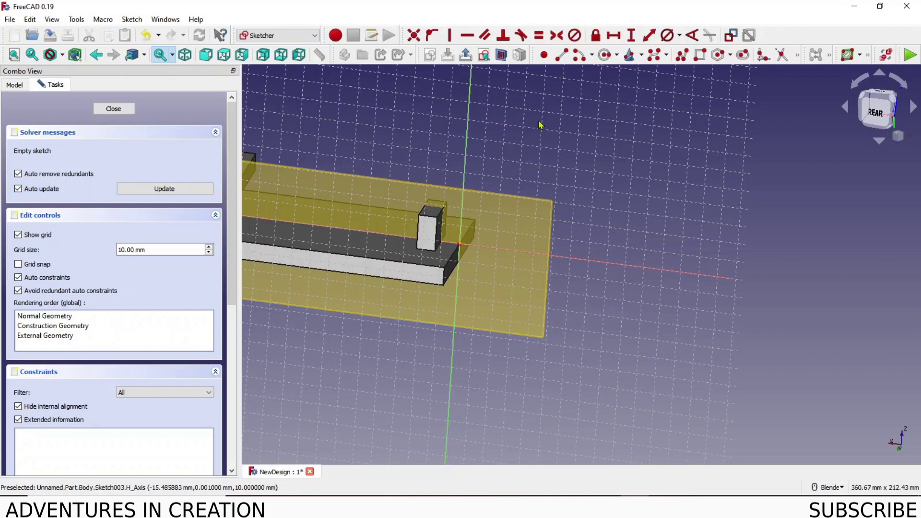
pyautogui.click(484, 56)
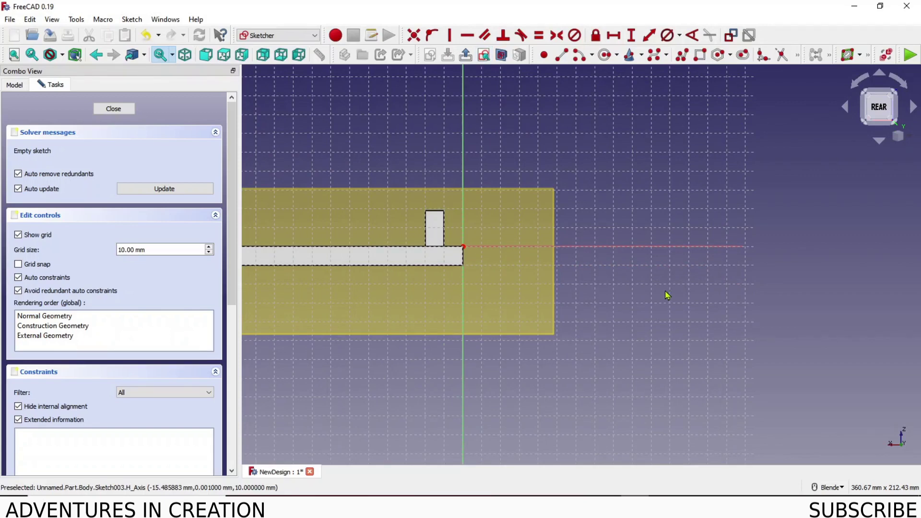
# Sketch a closed four-sided tapered profile just below the horizontal axis near the origin, shorten it from its wider end, and close the sketch
pyautogui.click(564, 57)
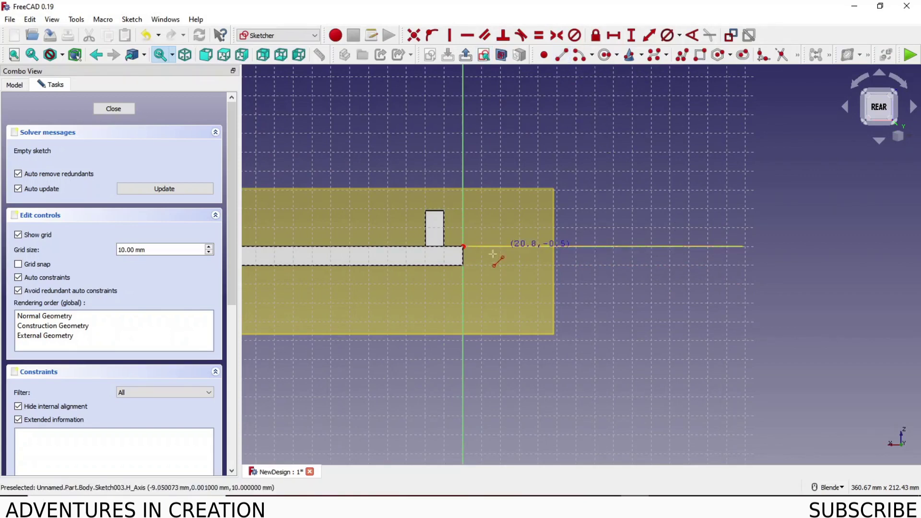
pyautogui.click(461, 249)
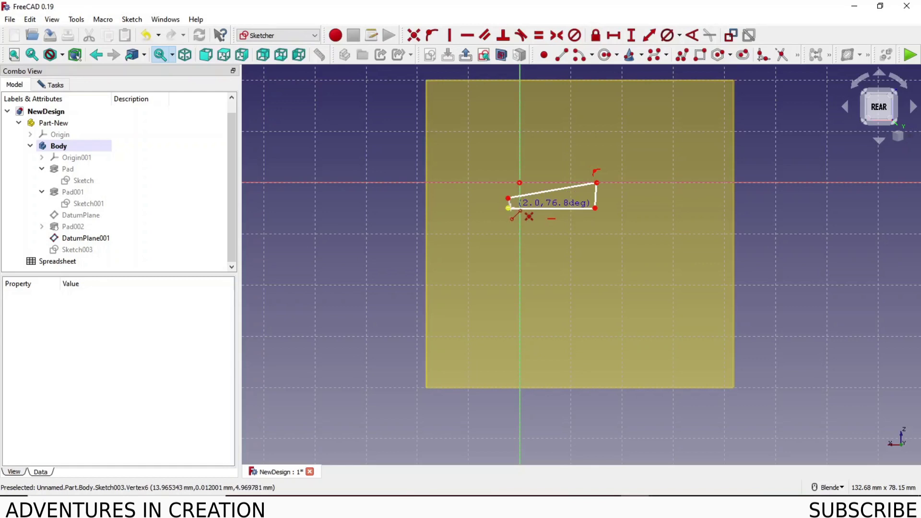
pyautogui.click(508, 208)
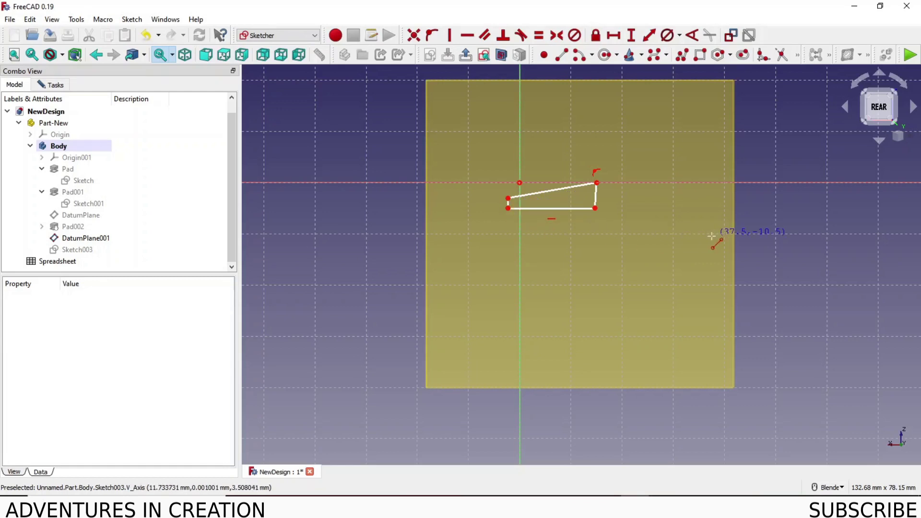
pyautogui.moveTo(598, 196)
pyautogui.mouseDown()
pyautogui.moveTo(611, 199)
pyautogui.moveTo(586, 200)
pyautogui.mouseUp()
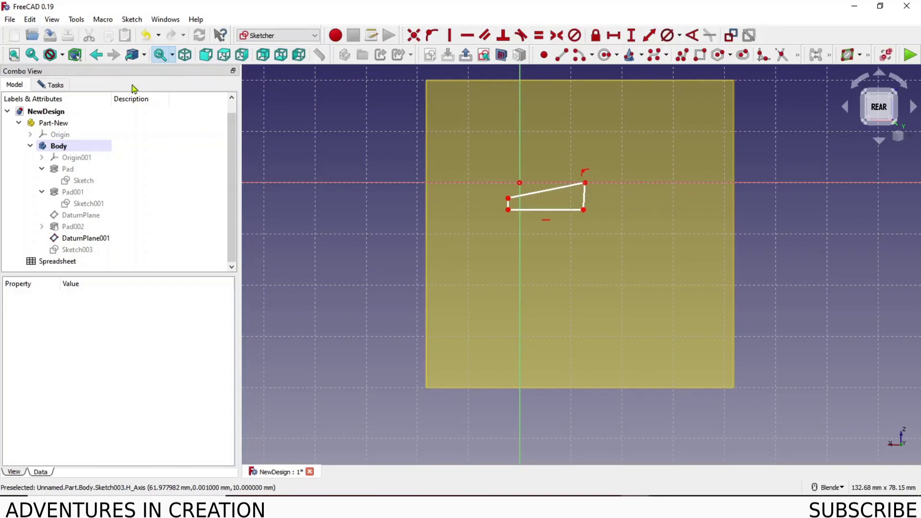
pyautogui.click(50, 90)
pyautogui.click(115, 107)
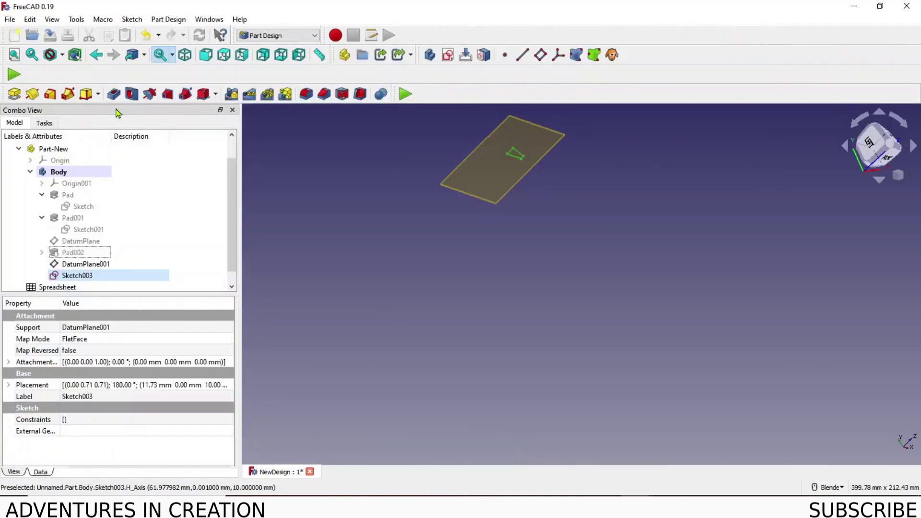
# Make Pad002 visible again and view the plate together with the datum plane and new sketch
pyautogui.click(80, 254)
pyautogui.press('space')
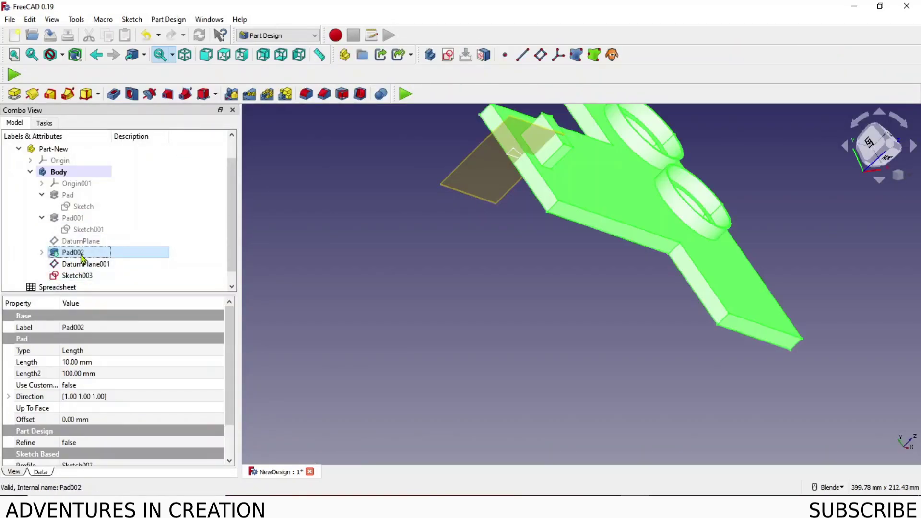
pyautogui.click(473, 340)
pyautogui.moveTo(523, 289); pyautogui.dragTo(439, 246, button='middle')
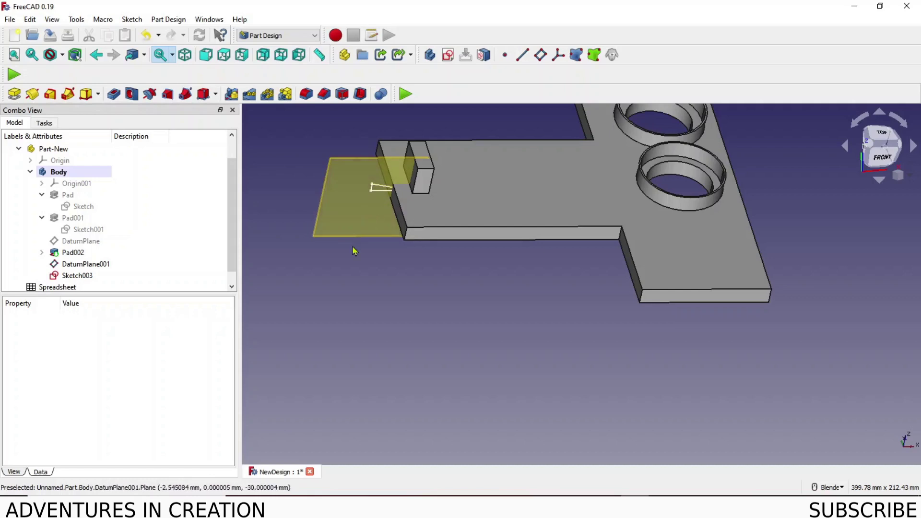
pyautogui.click(89, 277)
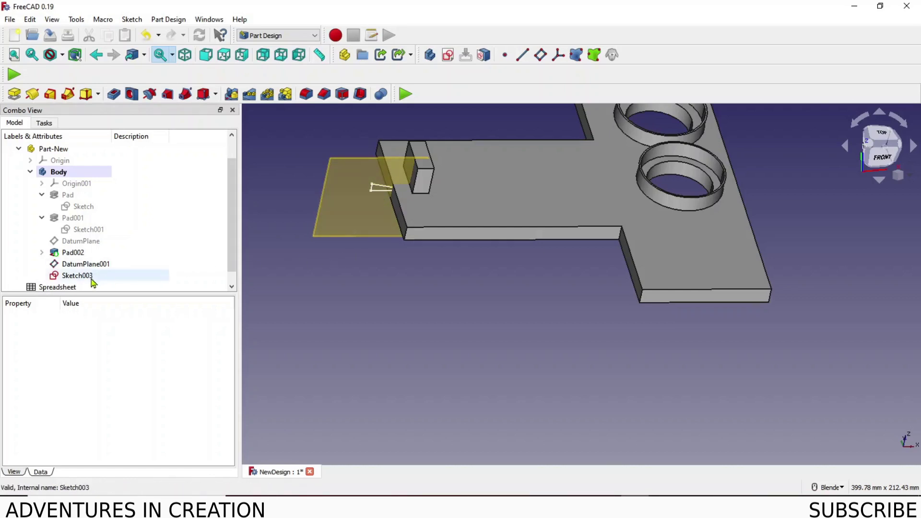
pyautogui.click(33, 94)
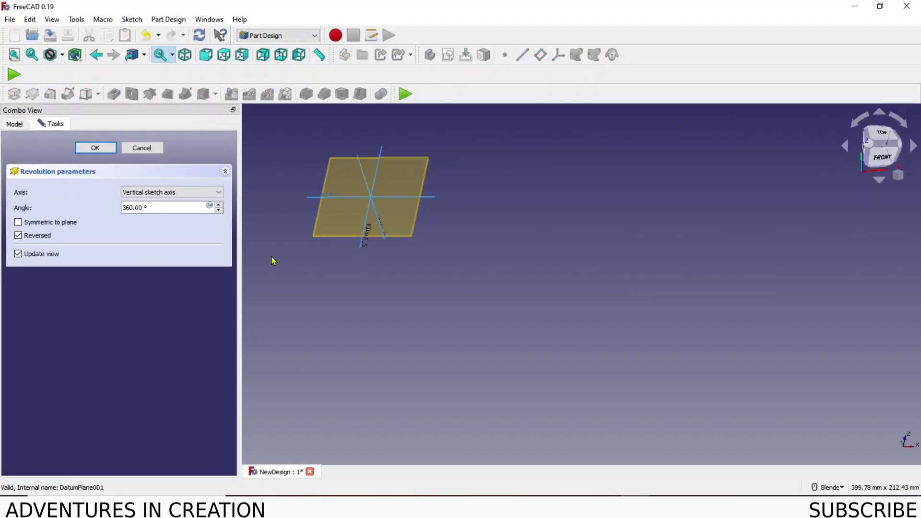
pyautogui.click(219, 193)
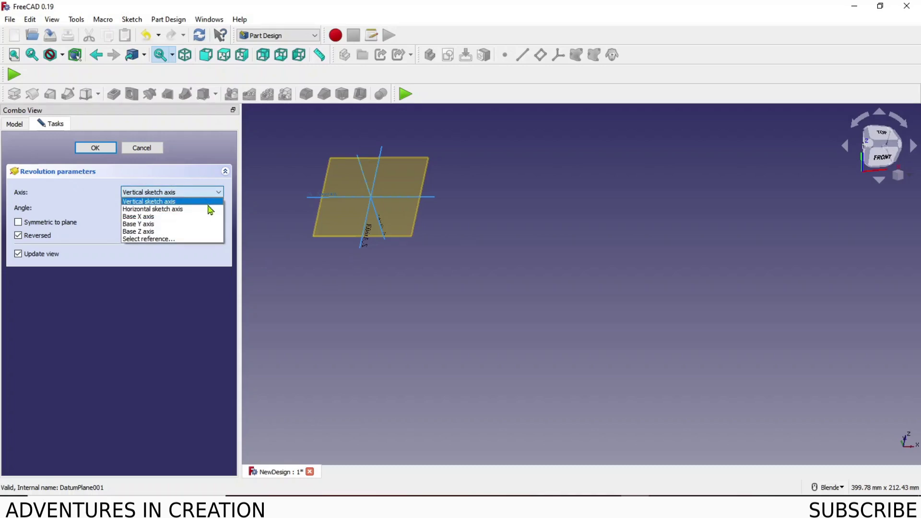
pyautogui.click(211, 209)
pyautogui.moveTo(343, 272); pyautogui.dragTo(286, 258, button='middle')
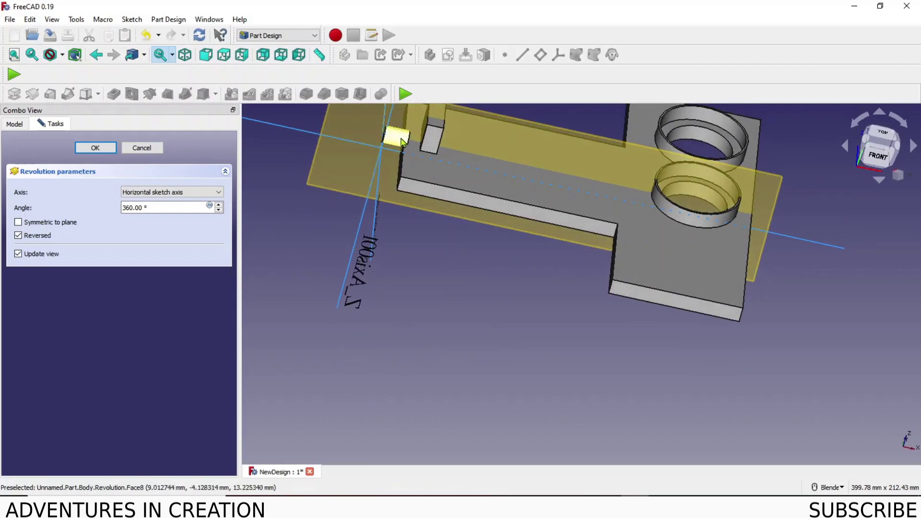
pyautogui.moveTo(410, 286); pyautogui.dragTo(595, 308, button='middle')
pyautogui.scroll(10, 604, 297)
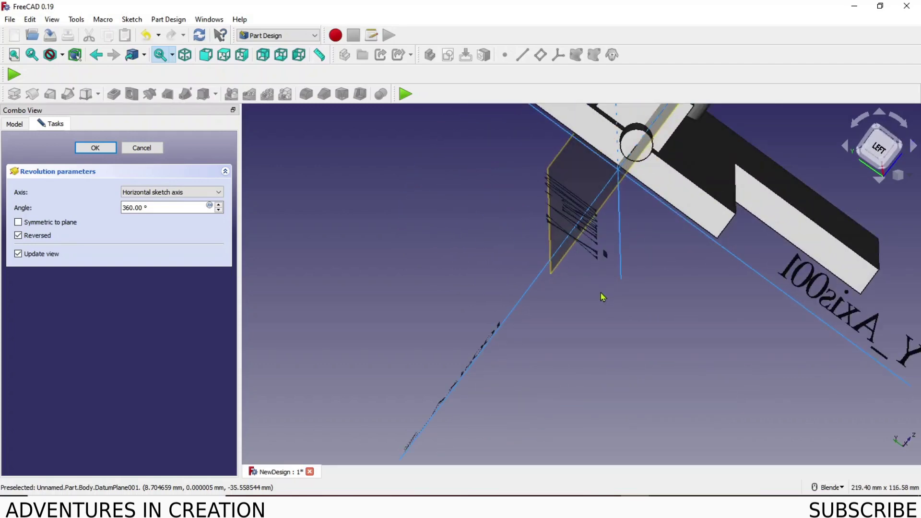
pyautogui.moveTo(640, 273); pyautogui.dragTo(572, 264, button='middle')
pyautogui.click(149, 150)
# Hide DatumPlane001 so the tapered sketch at the plate's end is easy to pick
pyautogui.moveTo(411, 420); pyautogui.dragTo(344, 400, button='middle')
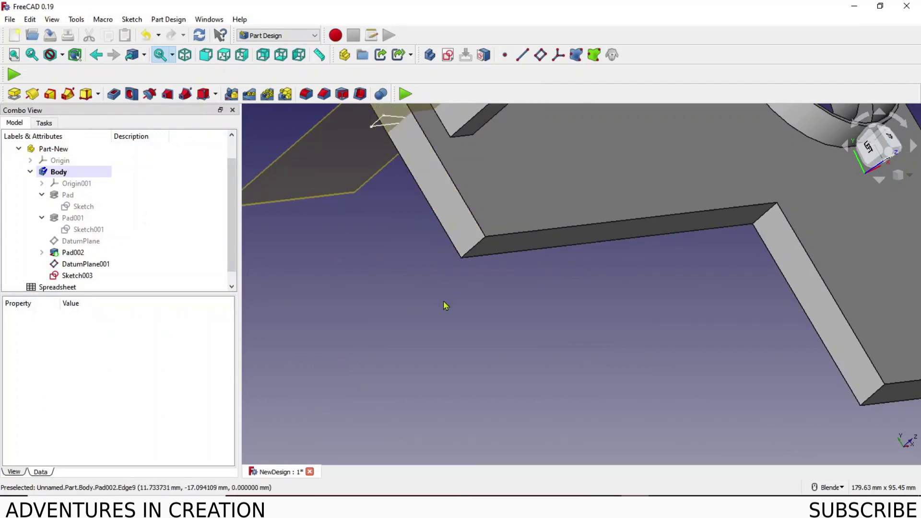
pyautogui.click(99, 265)
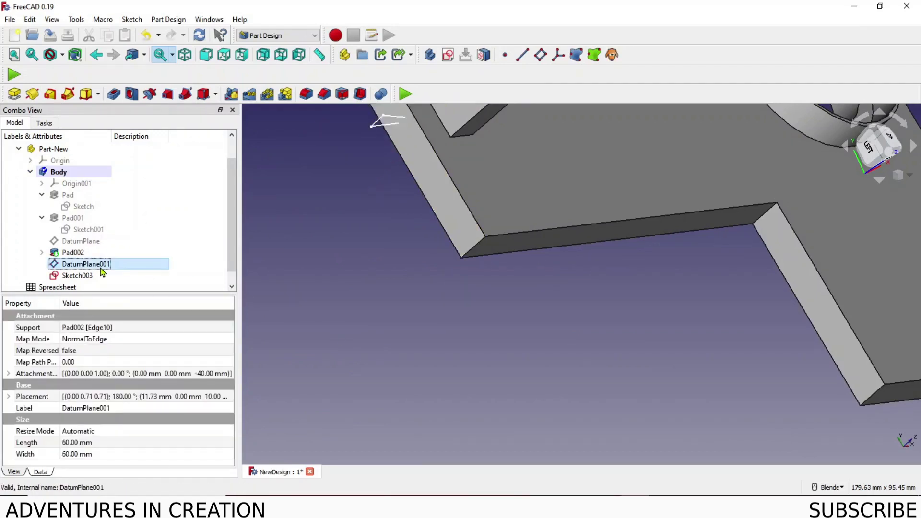
pyautogui.scroll(-2, 461, 312)
pyautogui.keyDown('shift'); pyautogui.moveTo(465, 333); pyautogui.dragTo(477, 448, button='middle'); pyautogui.keyUp('shift')
pyautogui.click(412, 370)
pyautogui.scroll(4, 411, 370)
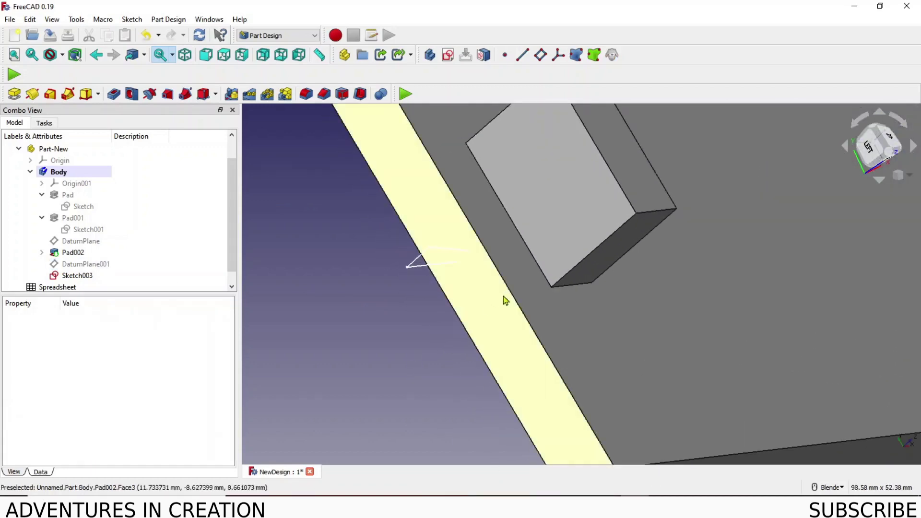
# Create a datum line attached to the sloped upper edge of Sketch003, using the Through two points mode
pyautogui.click(523, 56)
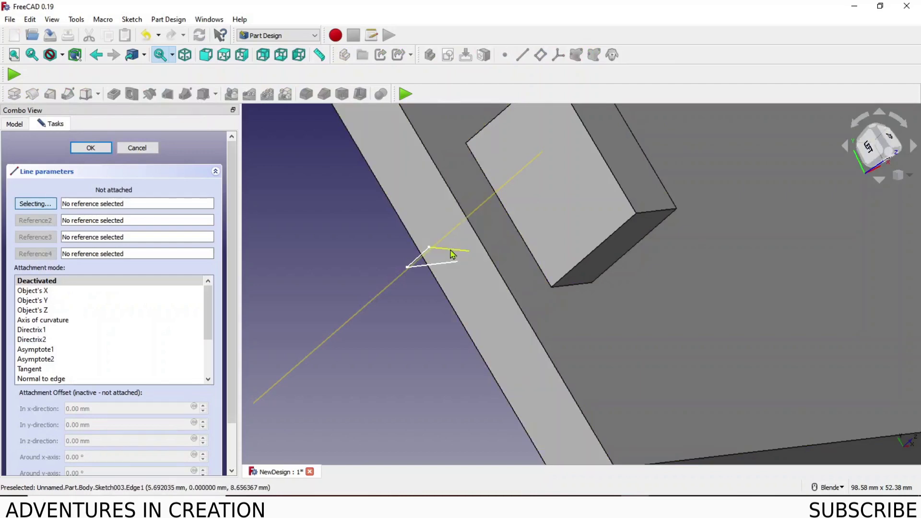
pyautogui.click(452, 254)
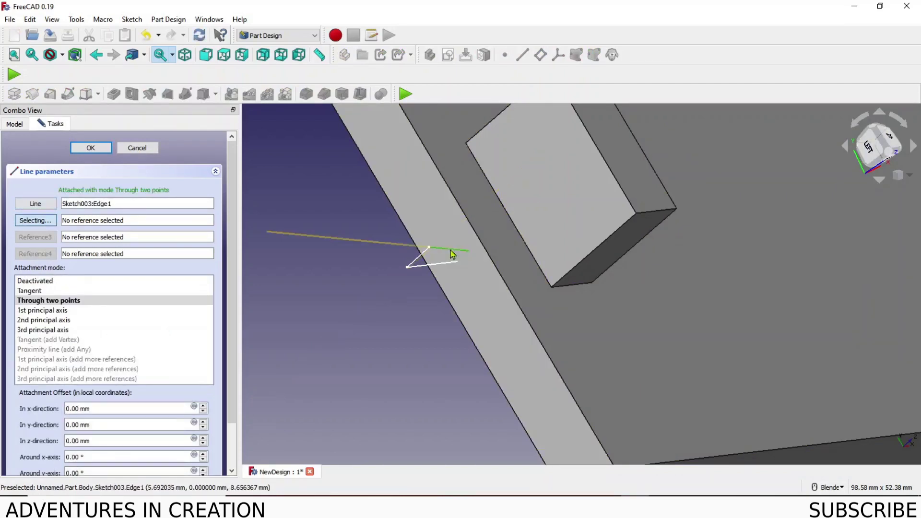
pyautogui.click(90, 148)
# Revolve Sketch003 by 360° about the datum line and check the solid at the plate's end
pyautogui.click(89, 279)
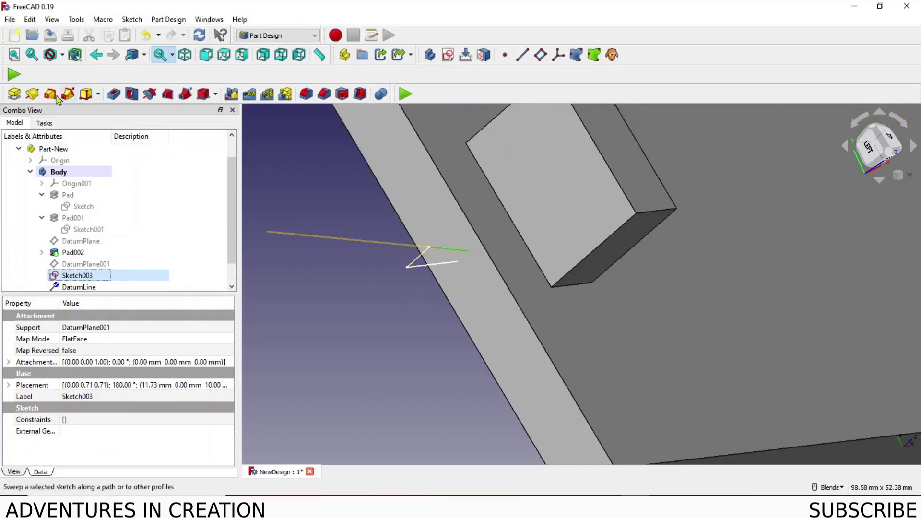
pyautogui.click(32, 95)
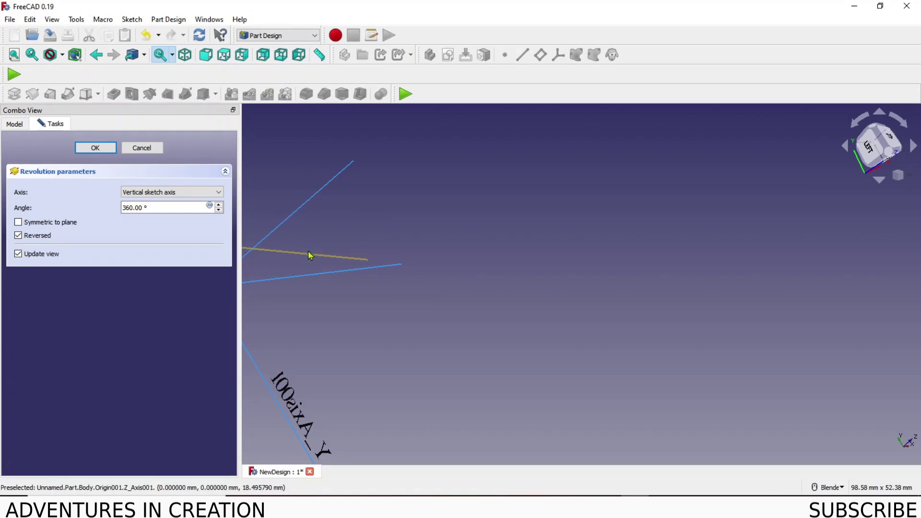
pyautogui.click(308, 258)
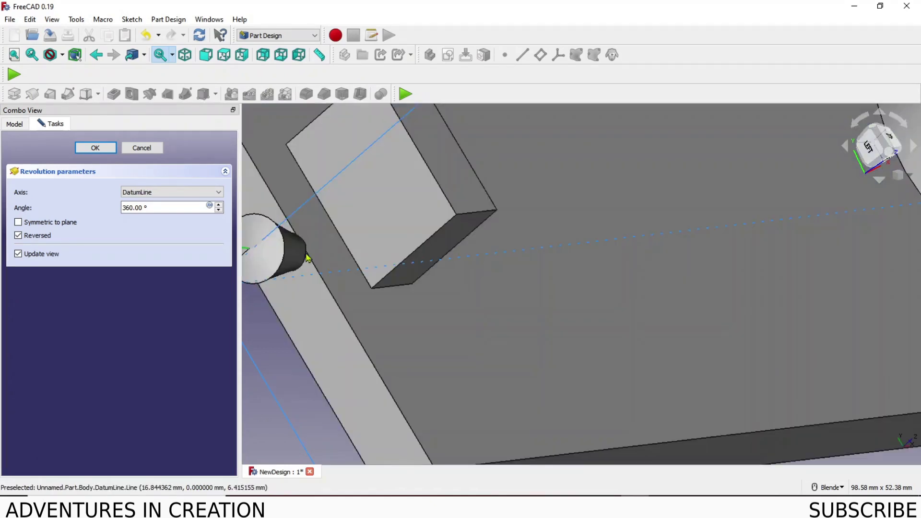
pyautogui.scroll(-4, 360, 333)
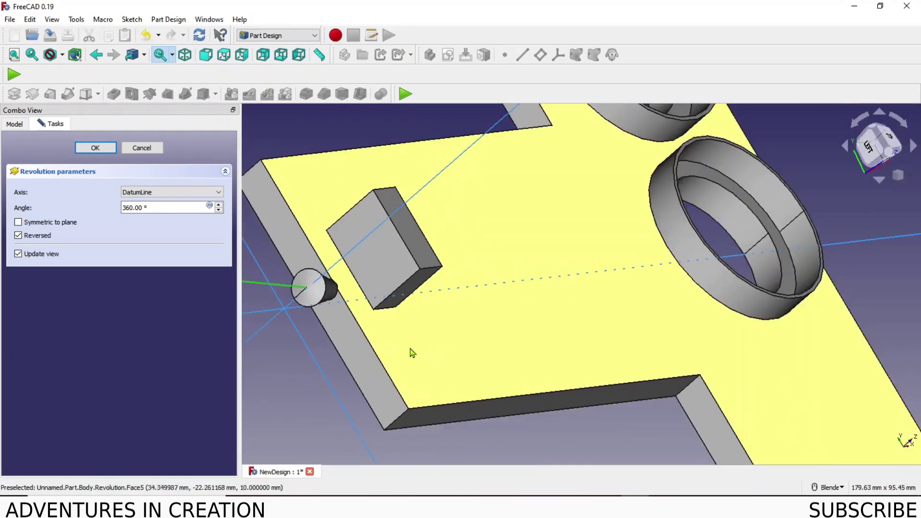
pyautogui.keyDown('shift'); pyautogui.moveTo(317, 343); pyautogui.dragTo(428, 332, button='middle'); pyautogui.keyUp('shift')
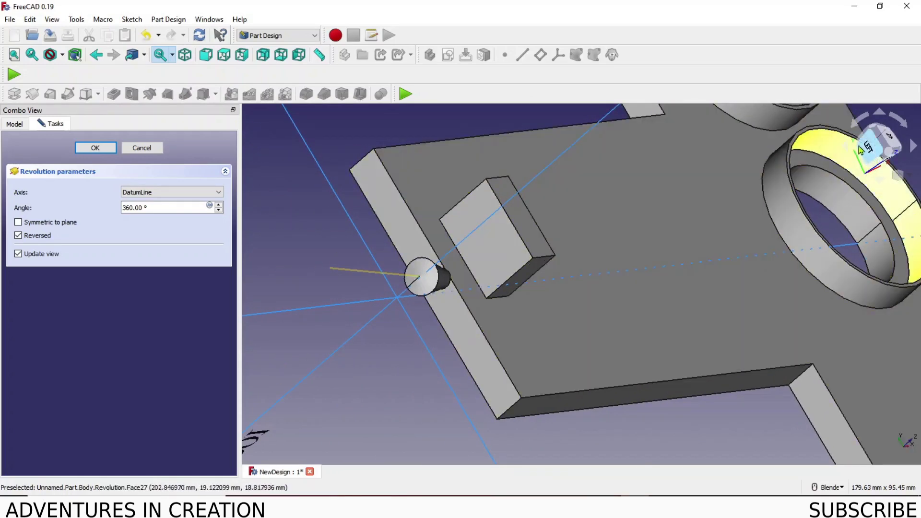
pyautogui.moveTo(497, 350); pyautogui.dragTo(312, 240, button='middle')
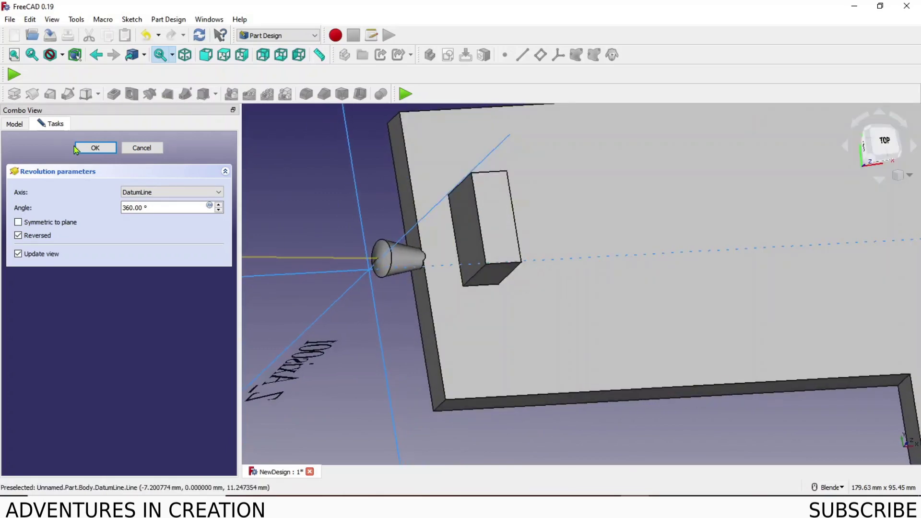
pyautogui.click(95, 147)
pyautogui.moveTo(418, 398); pyautogui.dragTo(398, 339, button='middle')
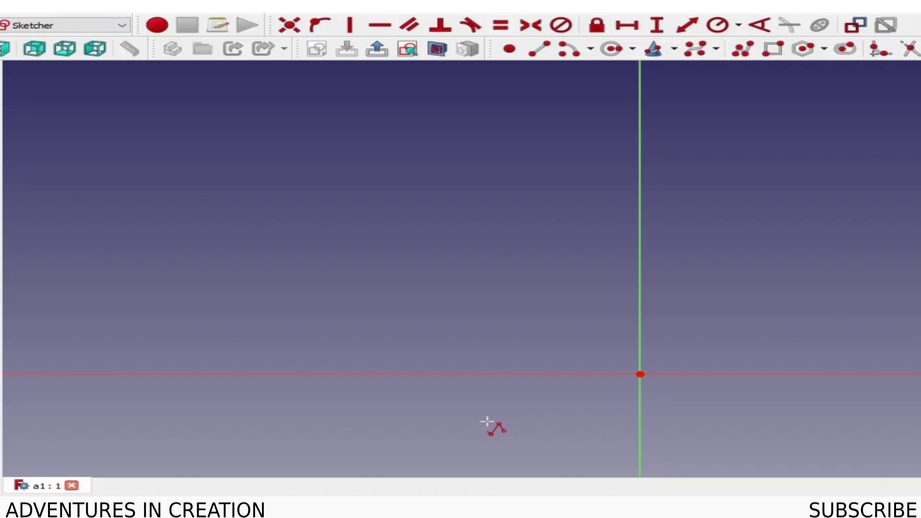
# Sketch a closed T-shaped outline of eight lines with the Polyline tool, spanning the vertical axis
pyautogui.click(487, 422)
pyautogui.click(473, 242)
pyautogui.click(336, 236)
pyautogui.click(342, 154)
pyautogui.click(834, 175)
pyautogui.click(827, 274)
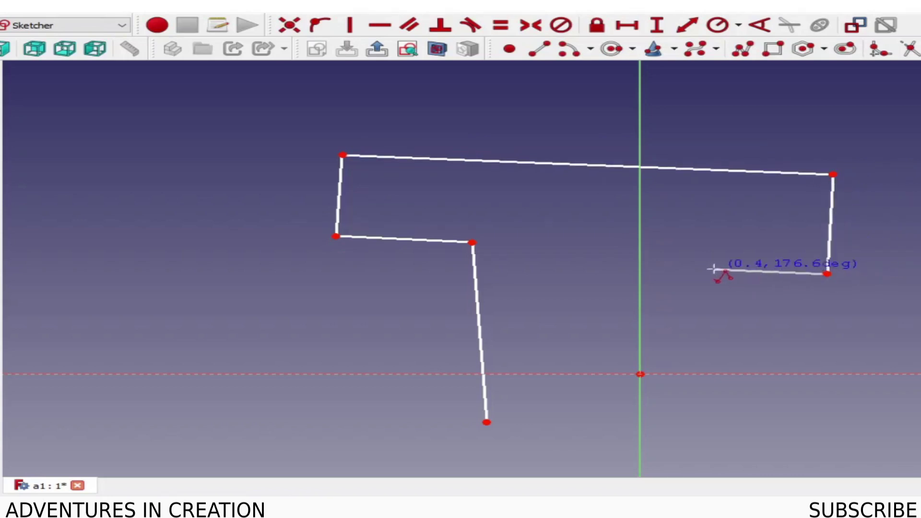
pyautogui.click(695, 268)
pyautogui.click(711, 434)
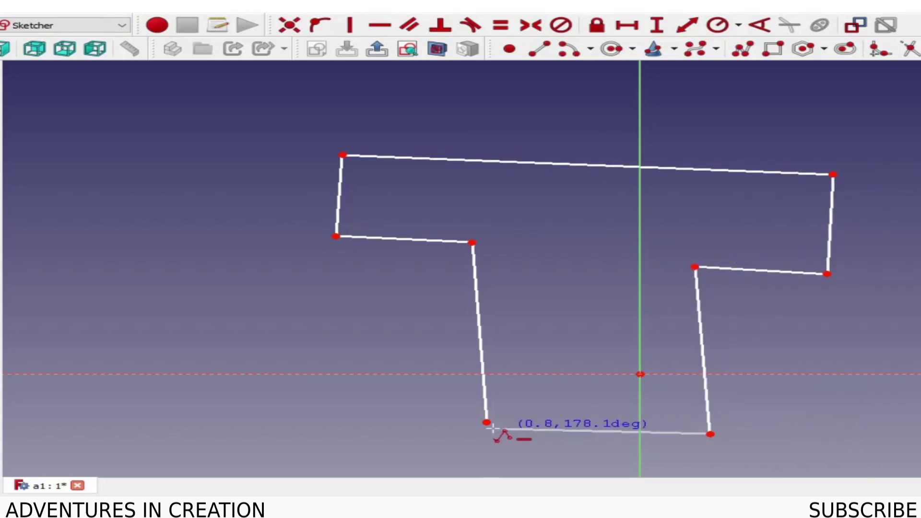
pyautogui.click(487, 425)
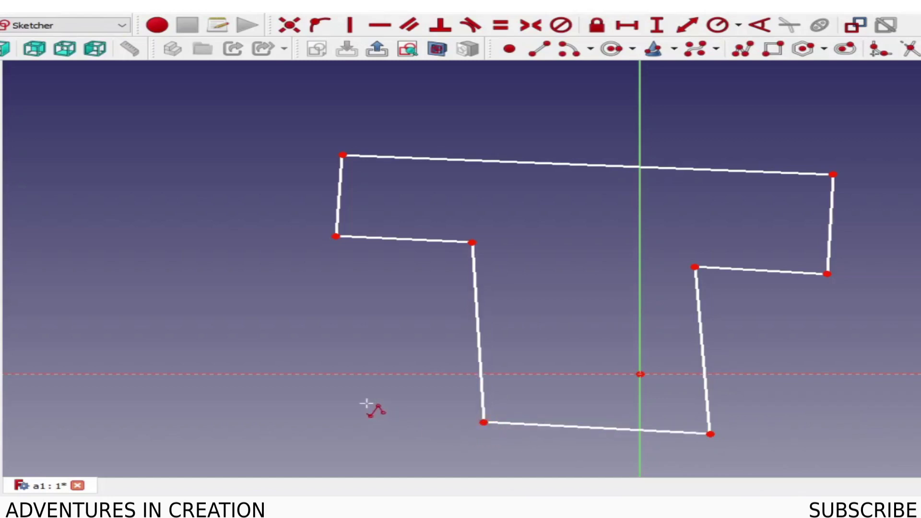
pyautogui.press('Escape')
# Constrain the bottom and top lines of the T-shaped outline to be horizontal
pyautogui.click(591, 427)
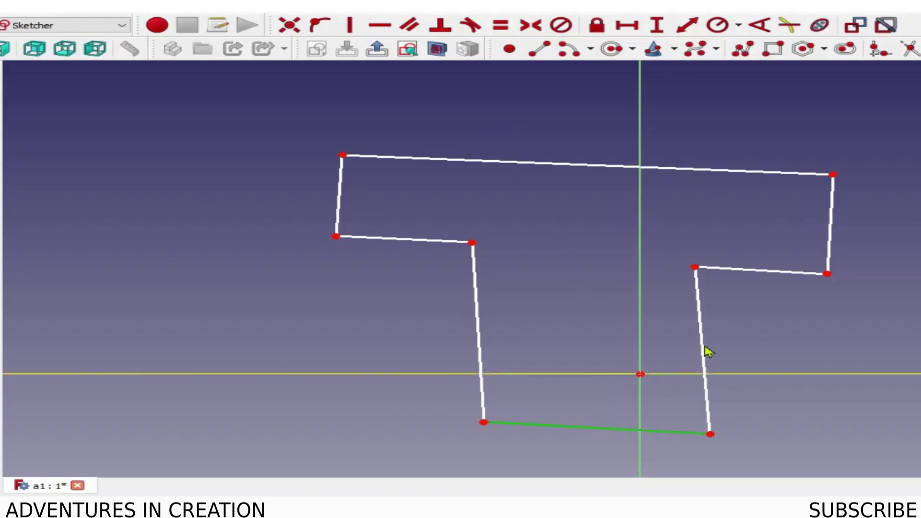
pyautogui.click(380, 26)
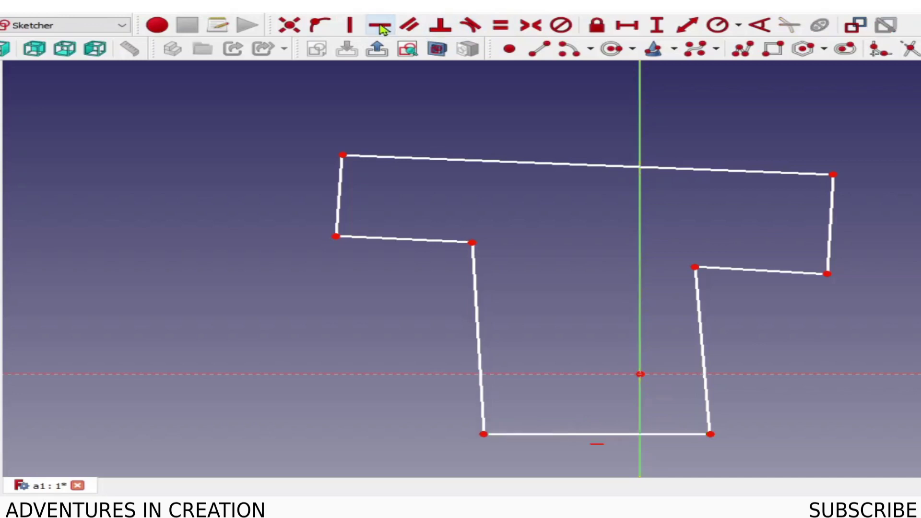
pyautogui.click(557, 164)
pyautogui.click(381, 26)
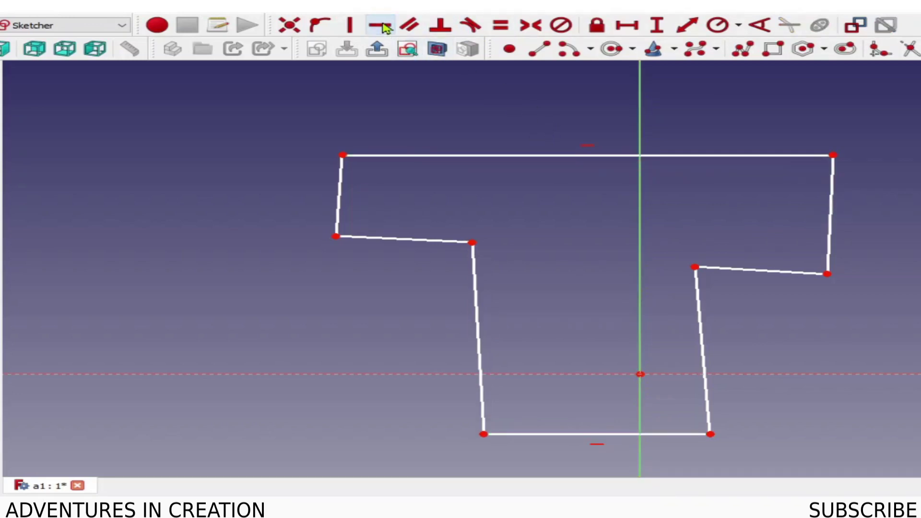
# Constrain the two outer side lines of the T's crossbar to be vertical
pyautogui.click(339, 199)
pyautogui.click(350, 26)
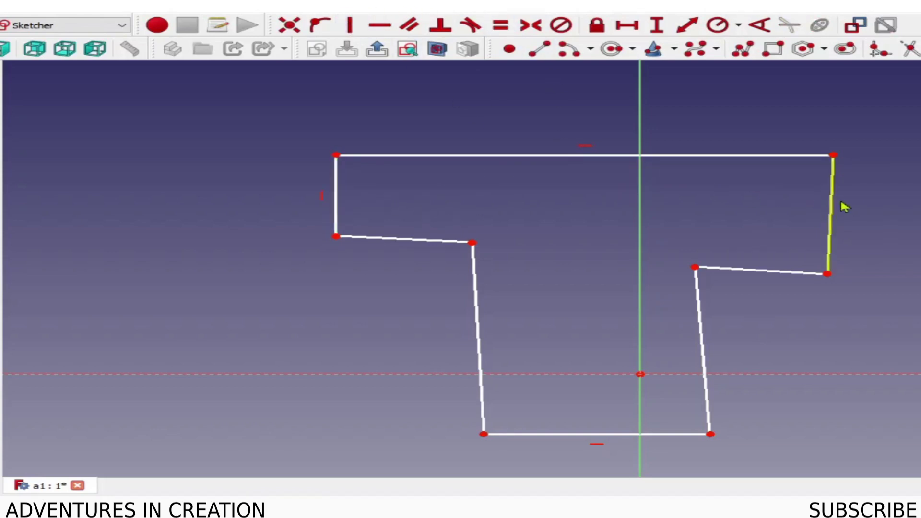
pyautogui.click(831, 211)
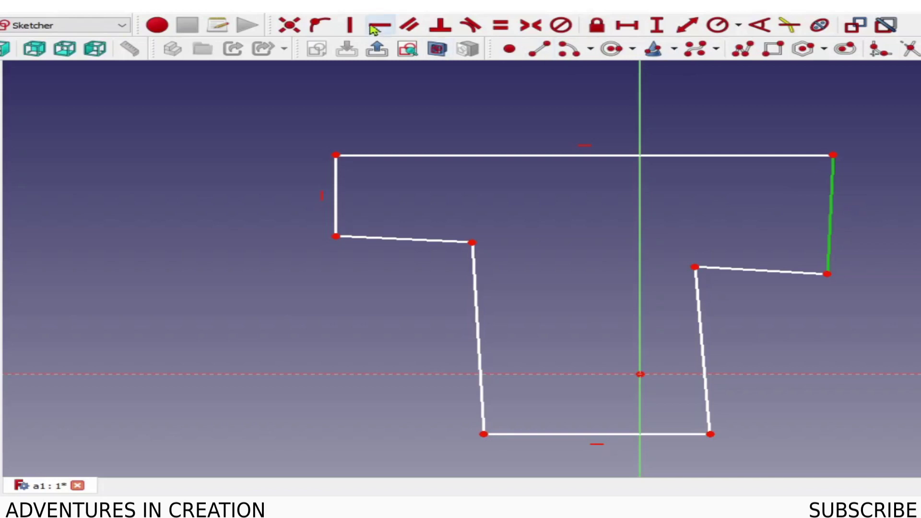
pyautogui.click(354, 25)
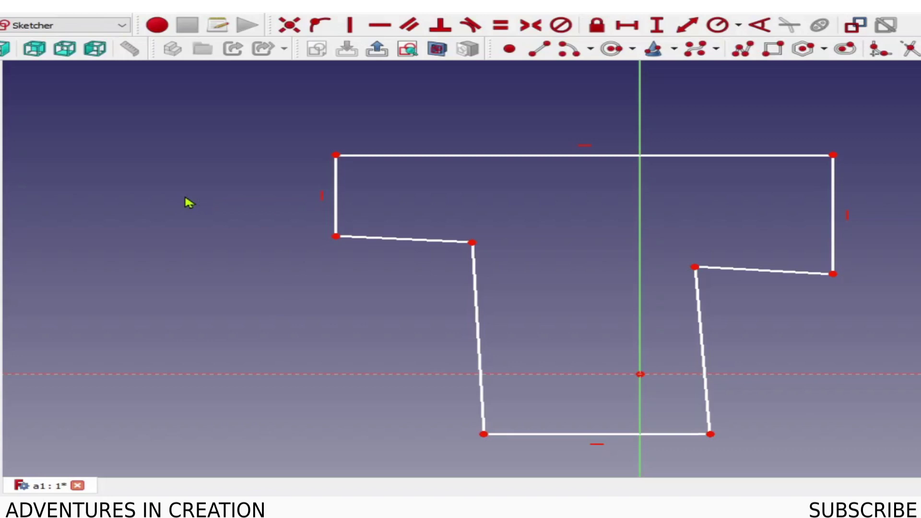
# Constrain the two inner corner points of the T to be symmetric about the vertical axis
pyautogui.click(473, 243)
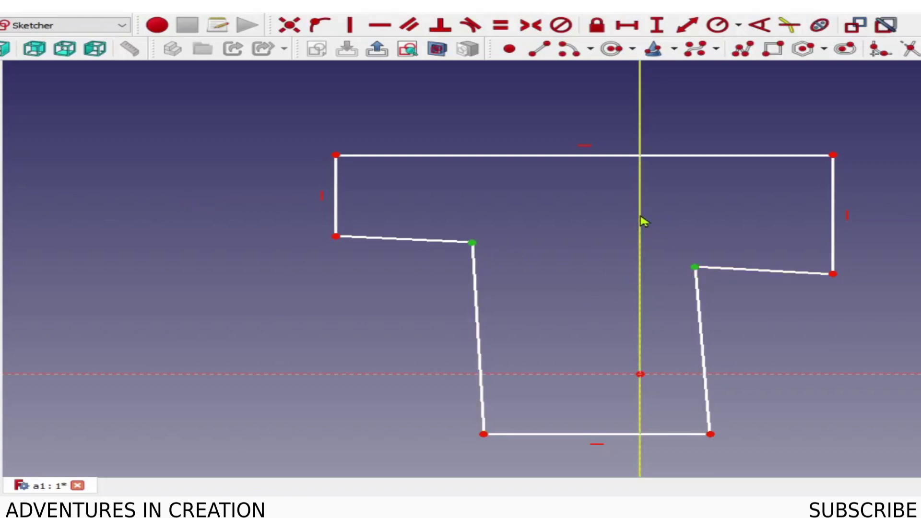
pyautogui.click(532, 27)
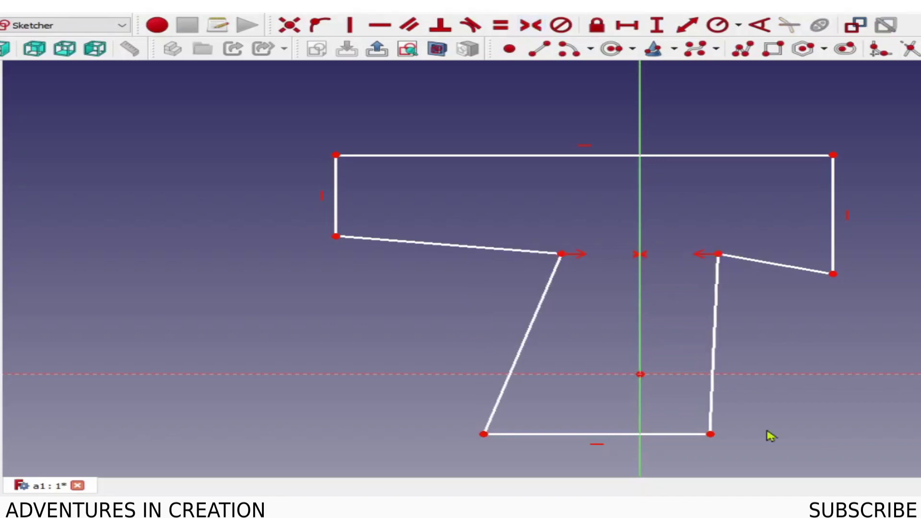
# Constrain the two bottom corner points of the T's stem to be symmetric about the vertical axis
pyautogui.click(711, 435)
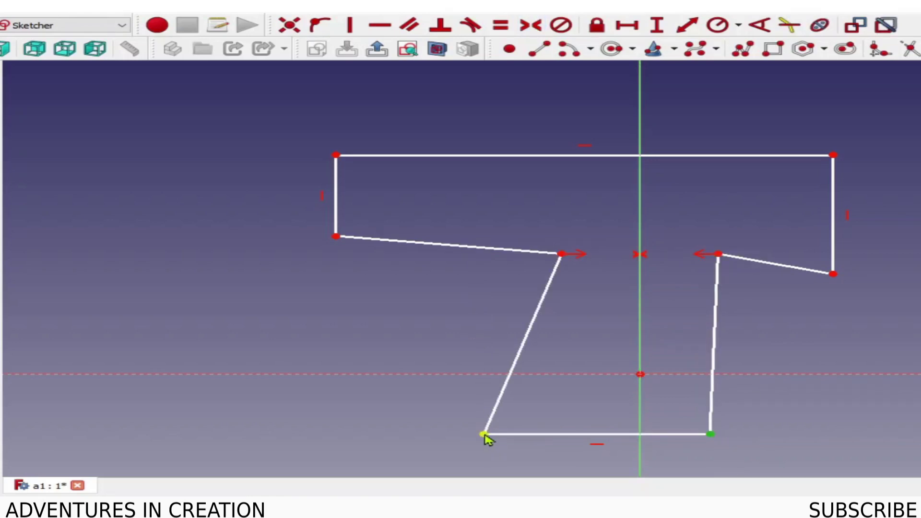
pyautogui.click(642, 412)
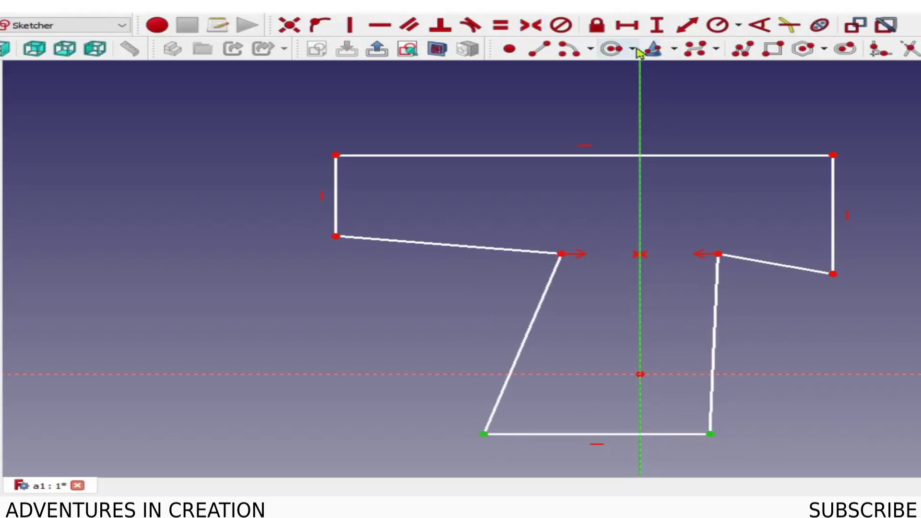
pyautogui.click(531, 27)
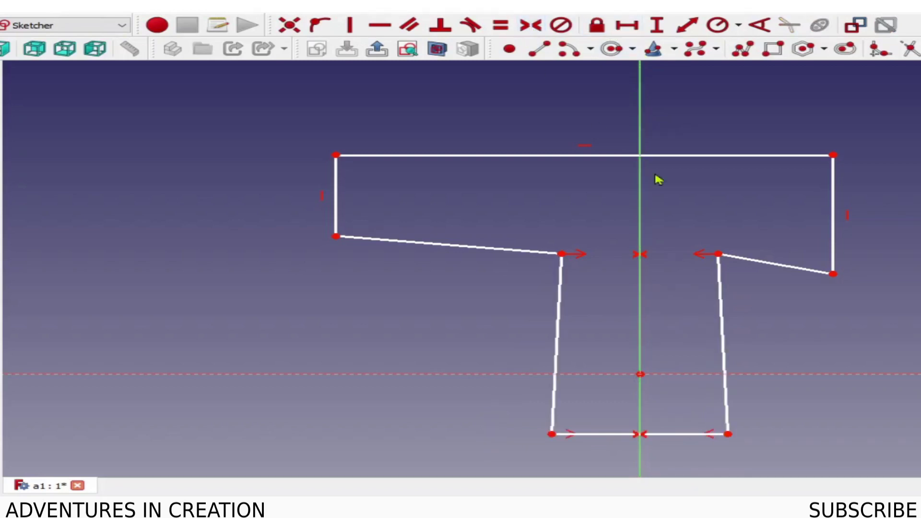
# Constrain the crossbar's two lower lines to be horizontal and the stem's side lines to be vertical
pyautogui.click(800, 273)
pyautogui.click(464, 247)
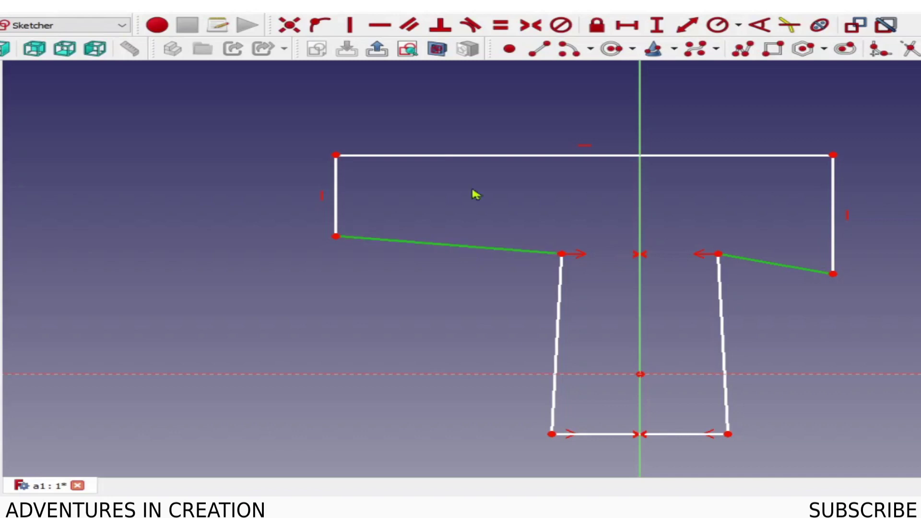
pyautogui.click(381, 25)
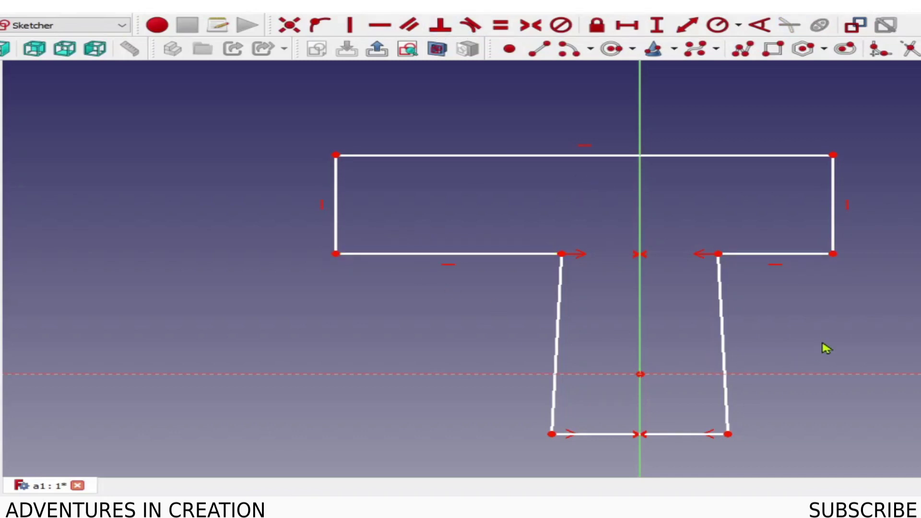
pyautogui.click(724, 330)
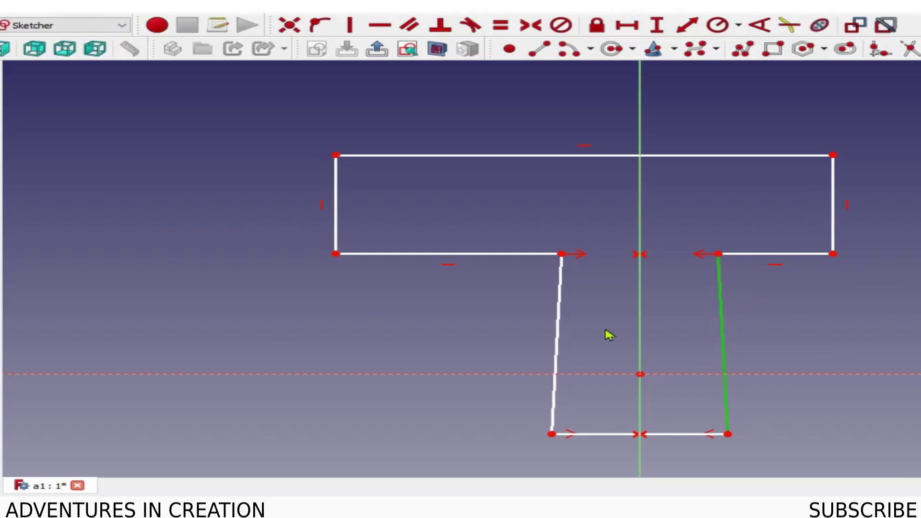
pyautogui.click(559, 332)
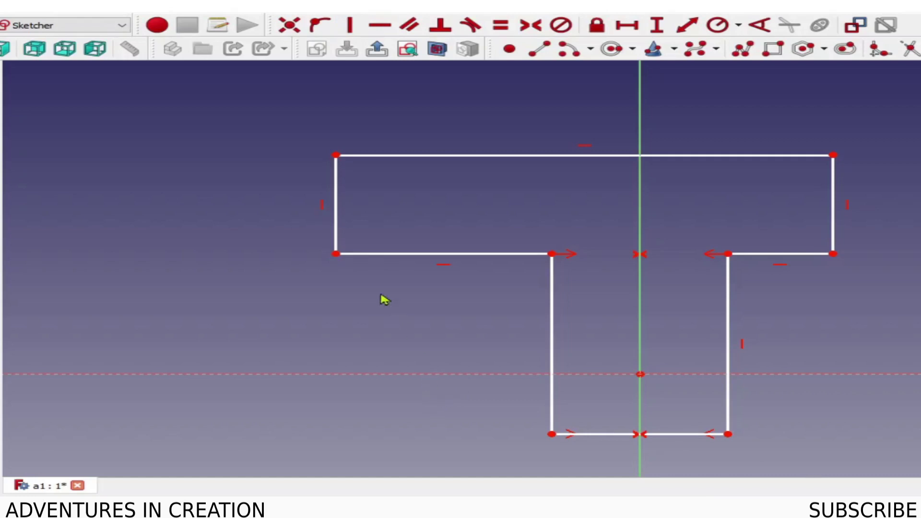
# Constrain the two outer lower corner points of the crossbar to be symmetric about the vertical axis
pyautogui.click(336, 254)
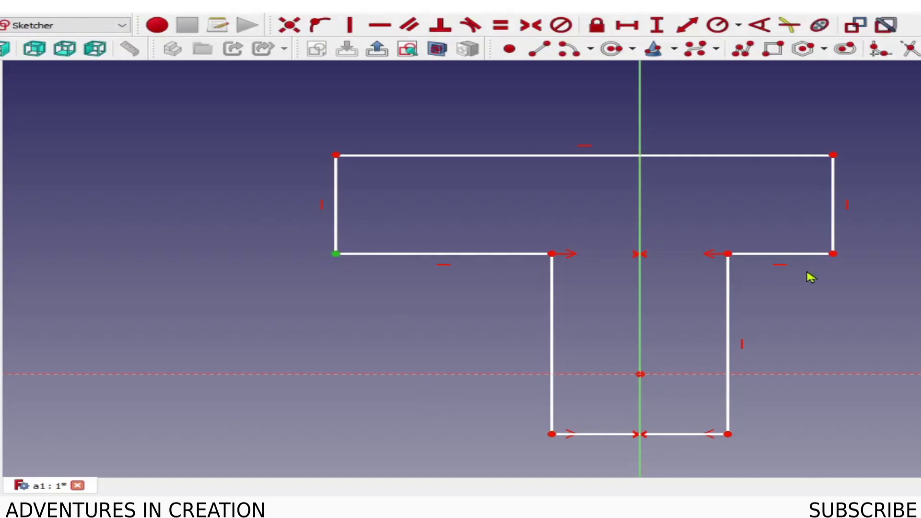
pyautogui.click(834, 254)
pyautogui.click(641, 294)
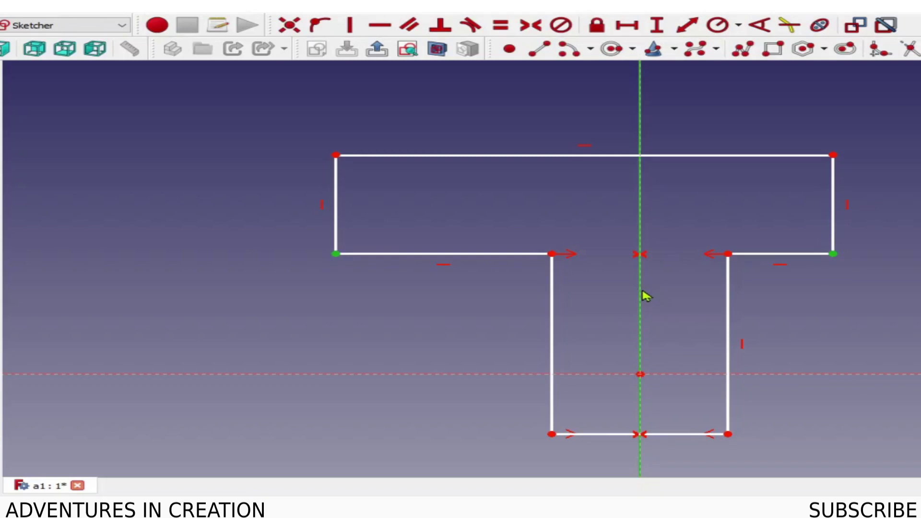
pyautogui.click(531, 25)
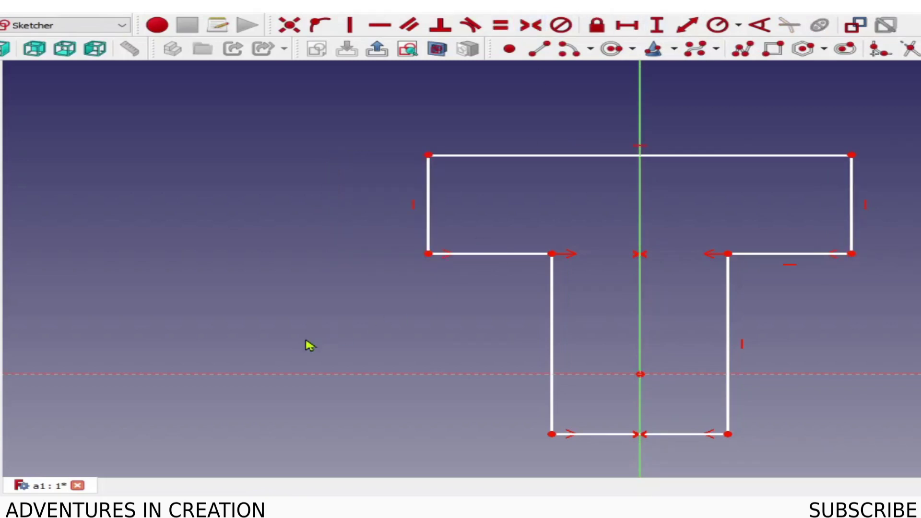
# Nudge the T's top line, outer side, stem side and bottom line slightly to test the sketch's remaining freedom
pyautogui.moveTo(547, 158)
pyautogui.mouseDown()
pyautogui.moveTo(551, 140)
pyautogui.moveTo(551, 154)
pyautogui.mouseUp()
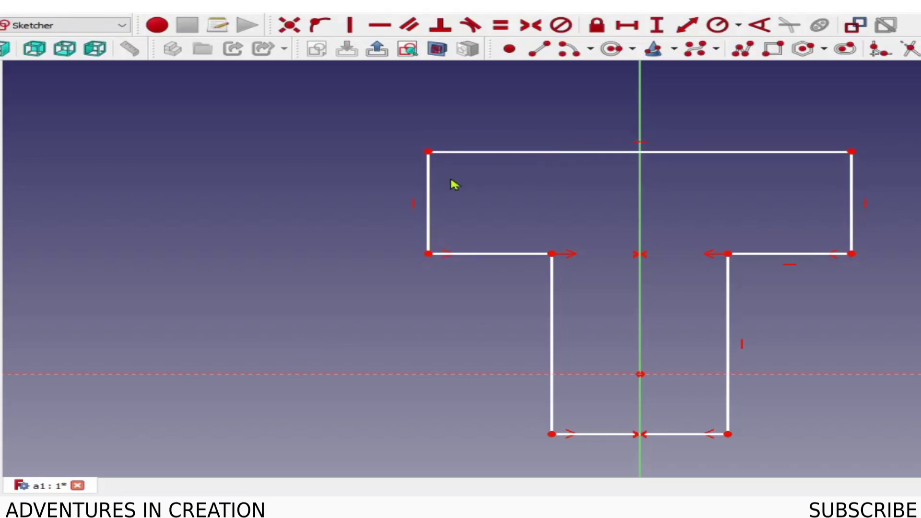
pyautogui.moveTo(430, 195)
pyautogui.mouseDown()
pyautogui.moveTo(370, 199)
pyautogui.moveTo(418, 200)
pyautogui.mouseUp()
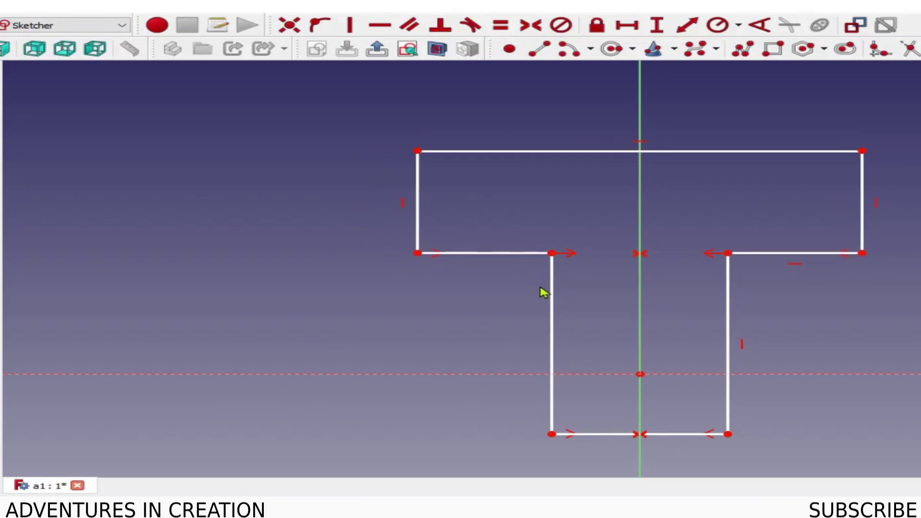
pyautogui.moveTo(552, 304)
pyautogui.mouseDown()
pyautogui.moveTo(504, 313)
pyautogui.moveTo(552, 314)
pyautogui.mouseUp()
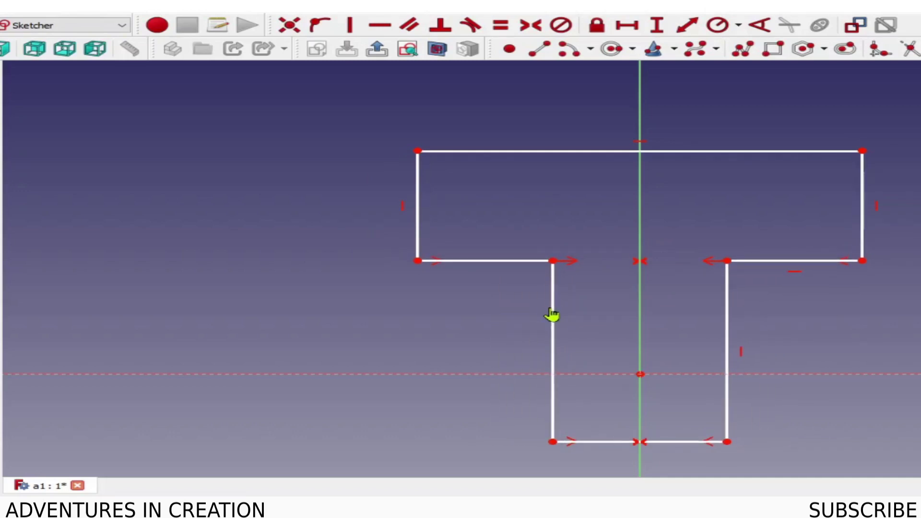
pyautogui.moveTo(615, 448)
pyautogui.mouseDown()
pyautogui.moveTo(615, 432)
pyautogui.moveTo(616, 449)
pyautogui.mouseUp()
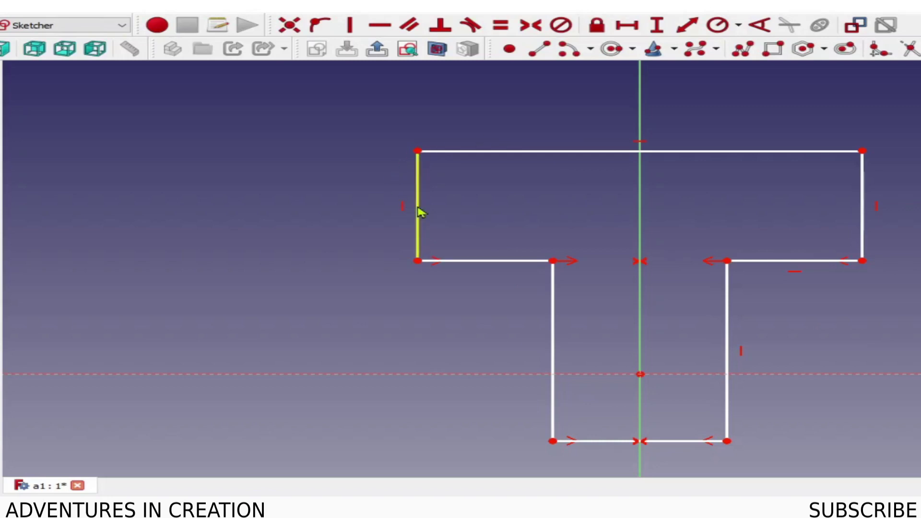
# Add a vertical distance constraint of 0.60 mm to the crossbar's left side line
pyautogui.click(420, 213)
pyautogui.click(657, 25)
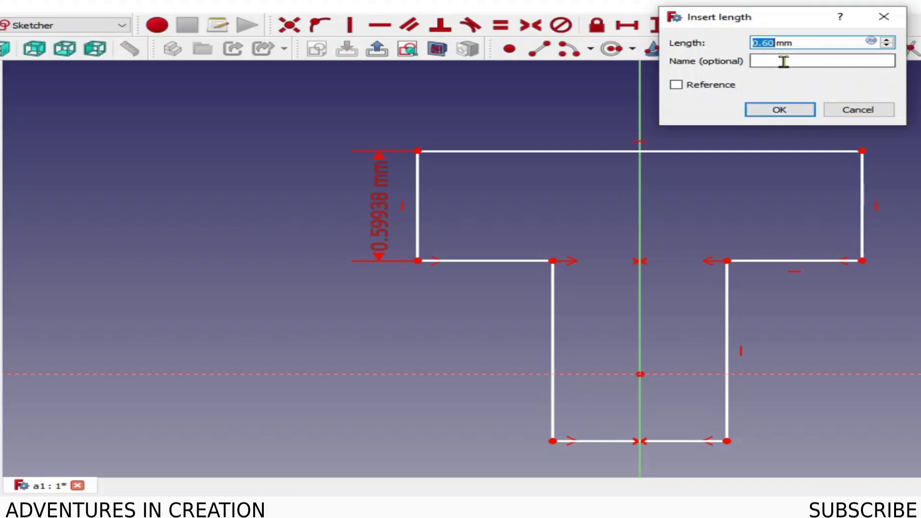
pyautogui.click(780, 110)
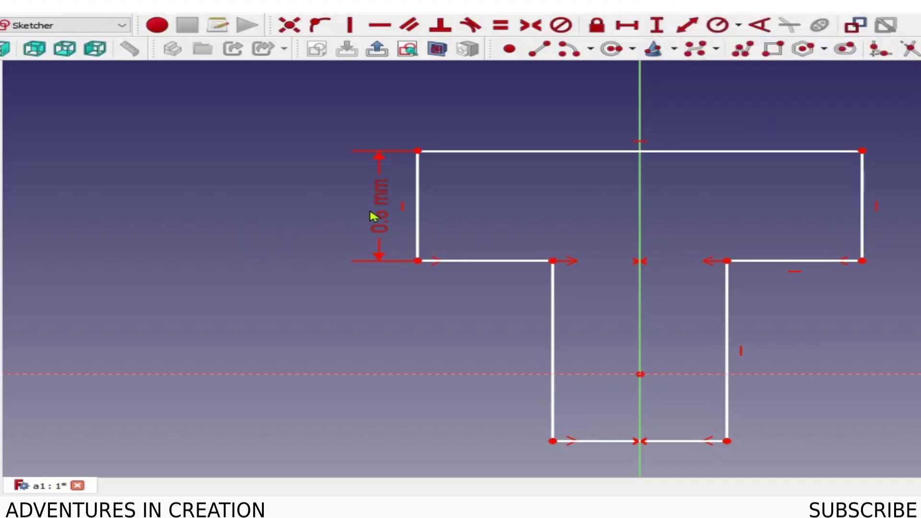
# Add a horizontal distance constraint of 0.68 mm to the stem's bottom line and place its label beside the outline
pyautogui.click(618, 442)
pyautogui.click(628, 25)
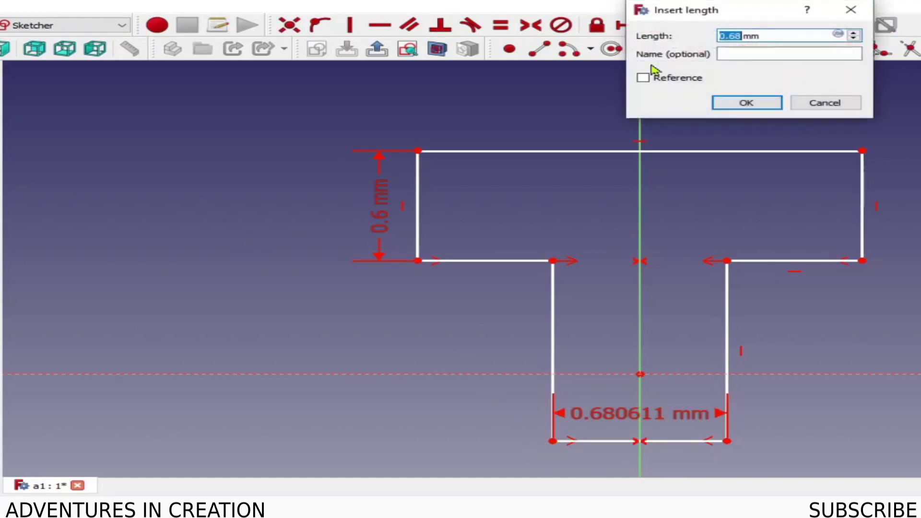
pyautogui.click(744, 102)
pyautogui.moveTo(664, 417); pyautogui.dragTo(865, 464)
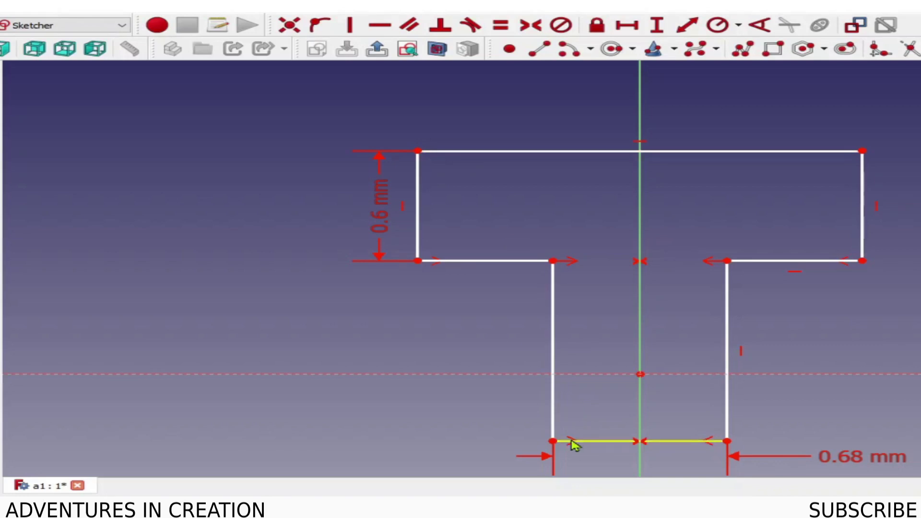
# Constrain the vertical distance from the T's top-left corner to the stem's bottom-left corner to 1.58 mm, placing its label farther left
pyautogui.click(418, 151)
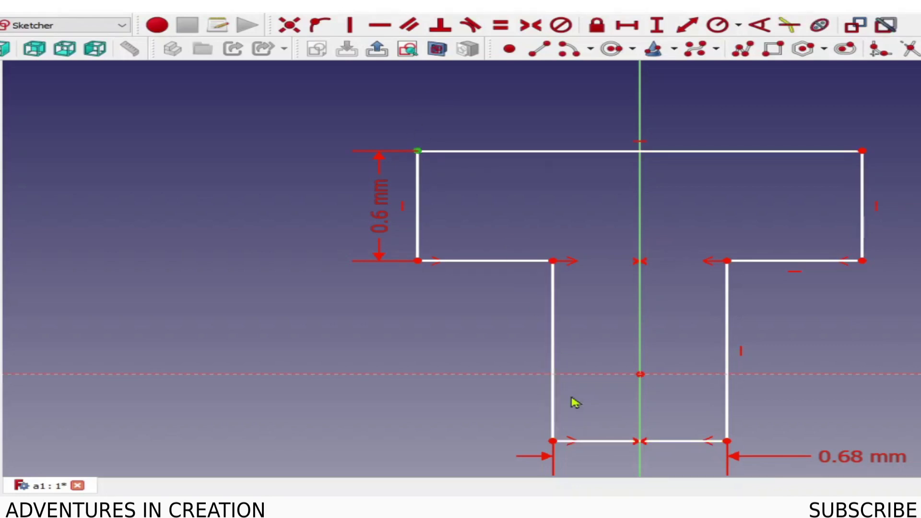
pyautogui.click(553, 440)
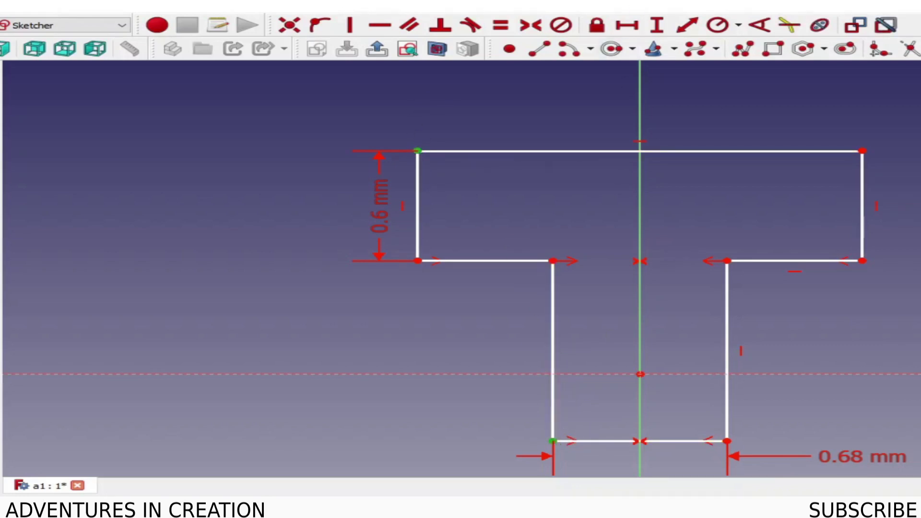
pyautogui.click(655, 25)
pyautogui.click(758, 112)
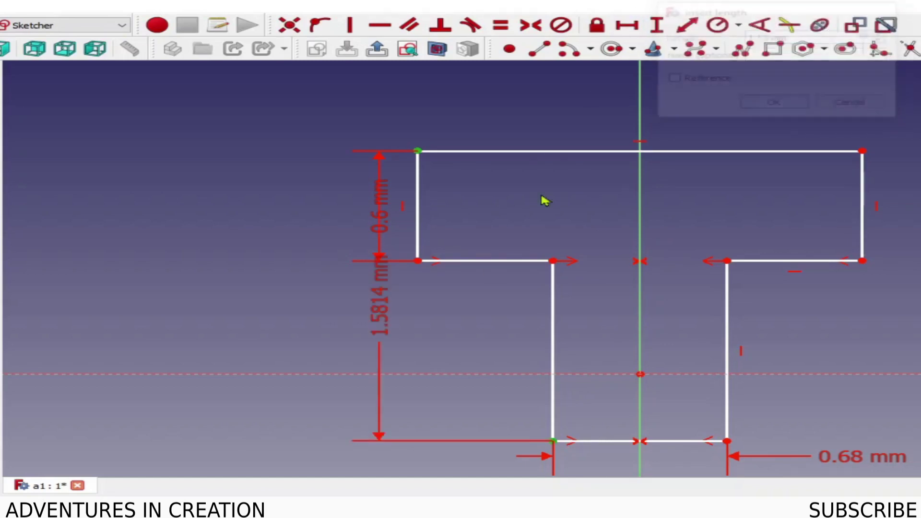
pyautogui.moveTo(382, 314); pyautogui.dragTo(230, 310)
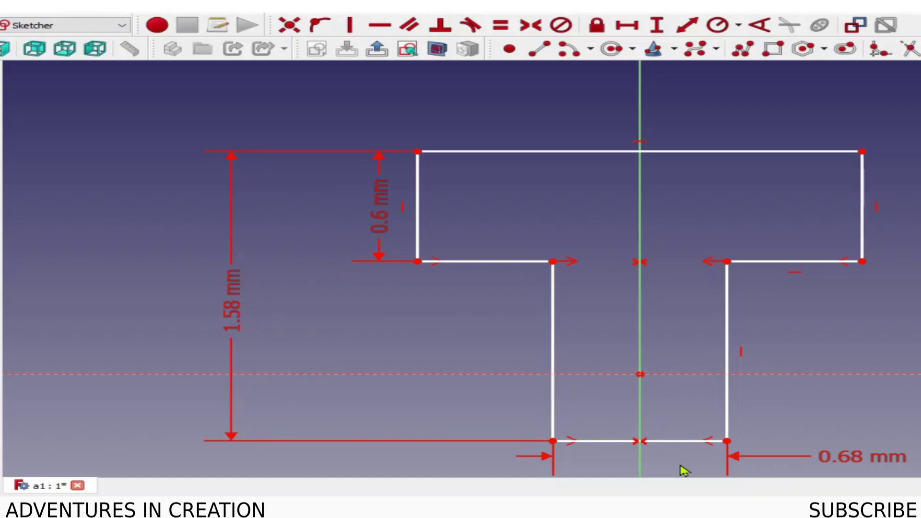
# Constrain the crossbar's two outer side lines to be equal in length
pyautogui.click(749, 151)
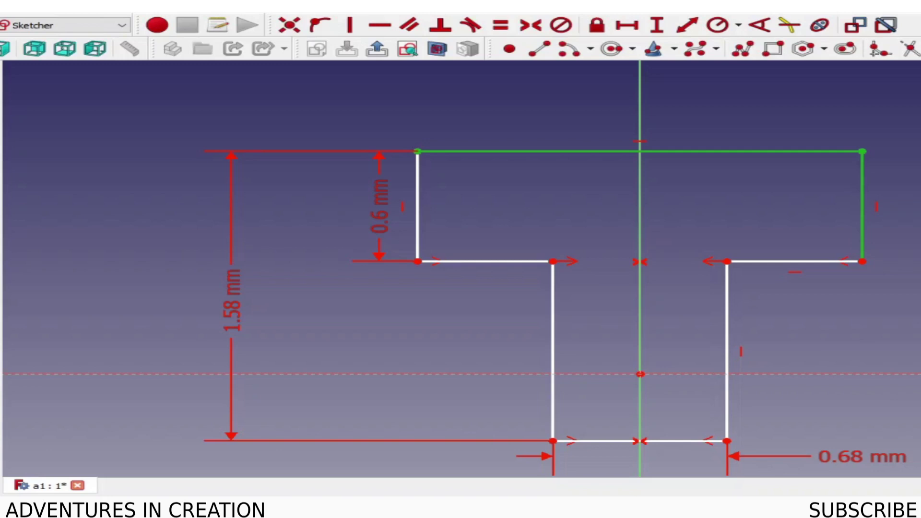
pyautogui.click(489, 189)
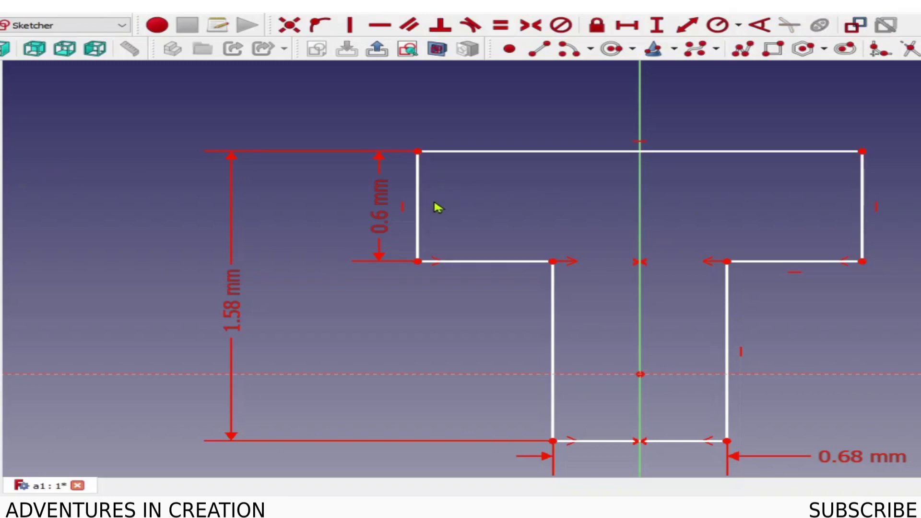
pyautogui.click(418, 218)
pyautogui.click(864, 209)
pyautogui.click(501, 25)
# Add a horizontal distance constraint of 1.74 mm to the T's top line
pyautogui.click(531, 152)
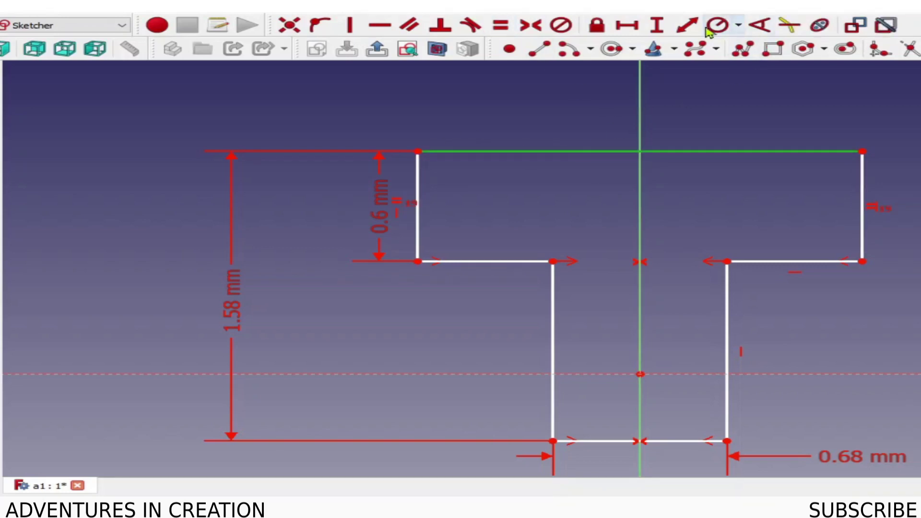
pyautogui.click(627, 25)
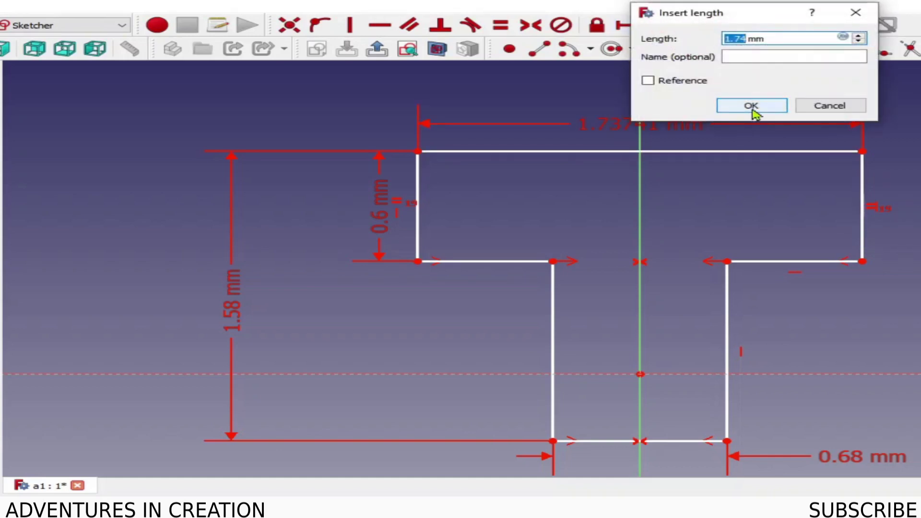
pyautogui.click(753, 109)
# Constrain the vertical distance from the origin to the T's top-left corner to 1.22 mm, placing its label clear of the 0.6 mm dimension
pyautogui.click(600, 441)
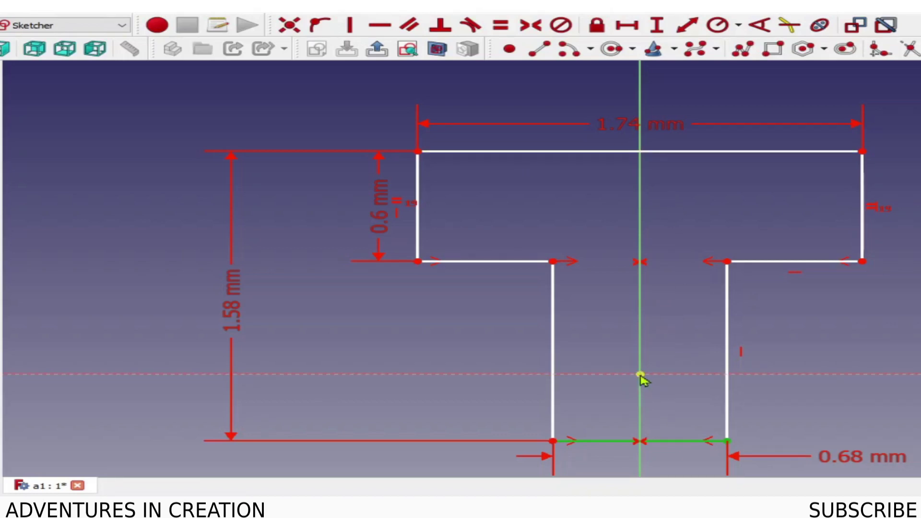
pyautogui.click(901, 344)
pyautogui.click(641, 375)
pyautogui.click(417, 152)
pyautogui.click(659, 29)
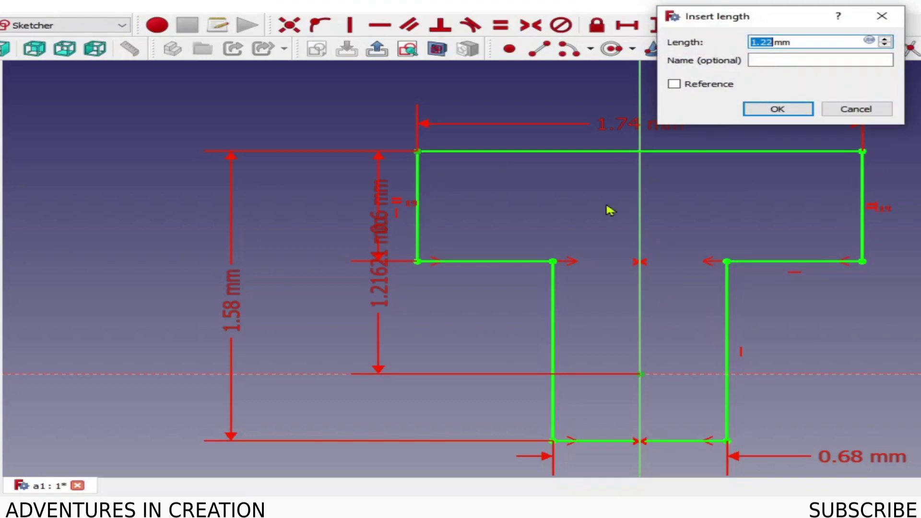
pyautogui.click(792, 108)
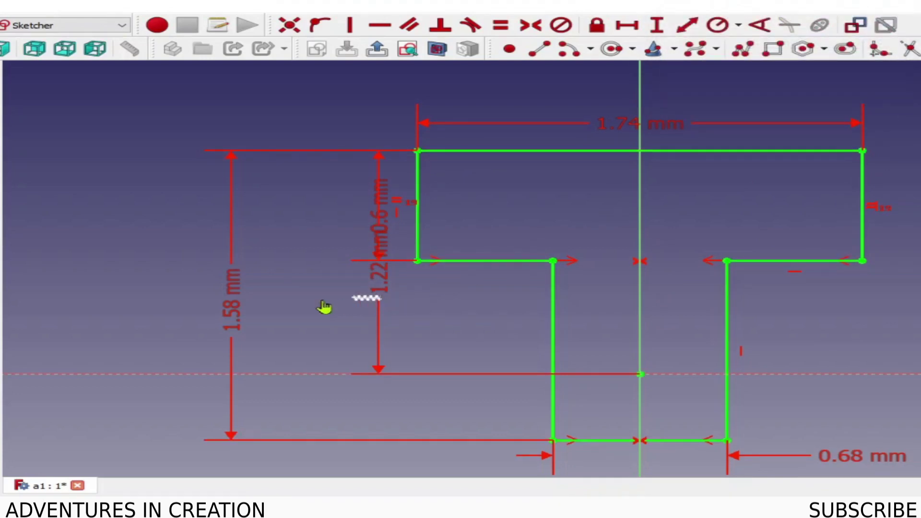
pyautogui.moveTo(377, 275); pyautogui.dragTo(288, 298)
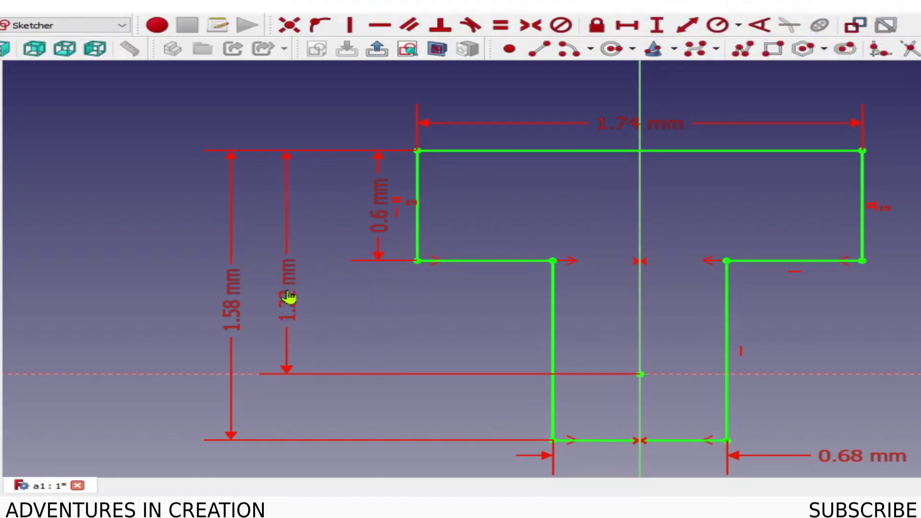
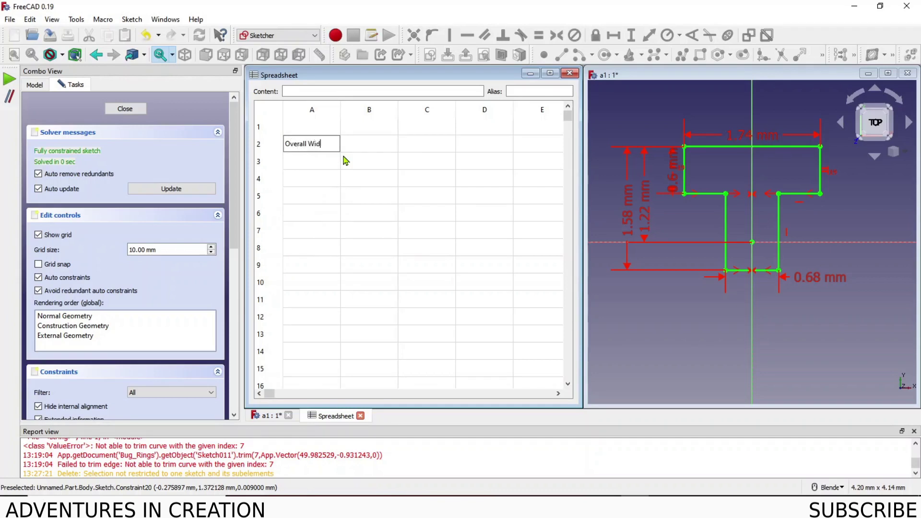
# Label spreadsheet cell A2 Overall Width and enter the value 2.5 in cell B2
pyautogui.press('Tab')
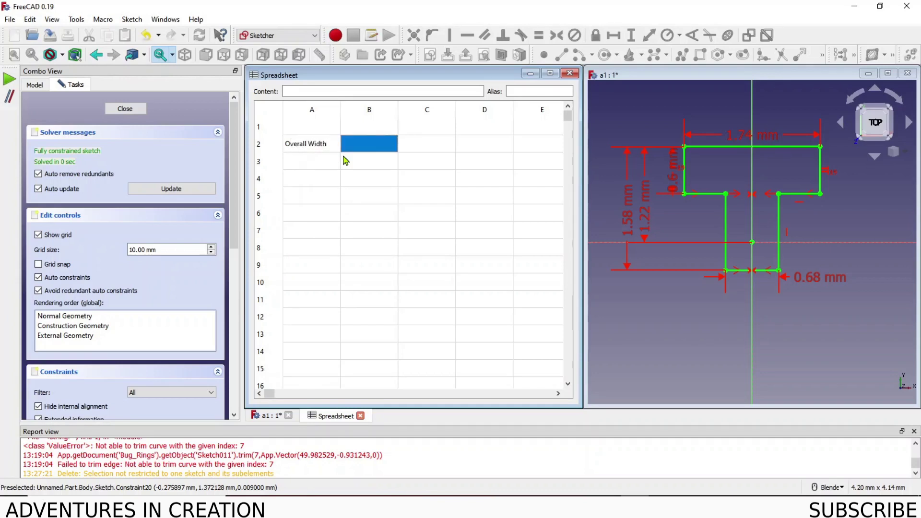
pyautogui.write('2.')
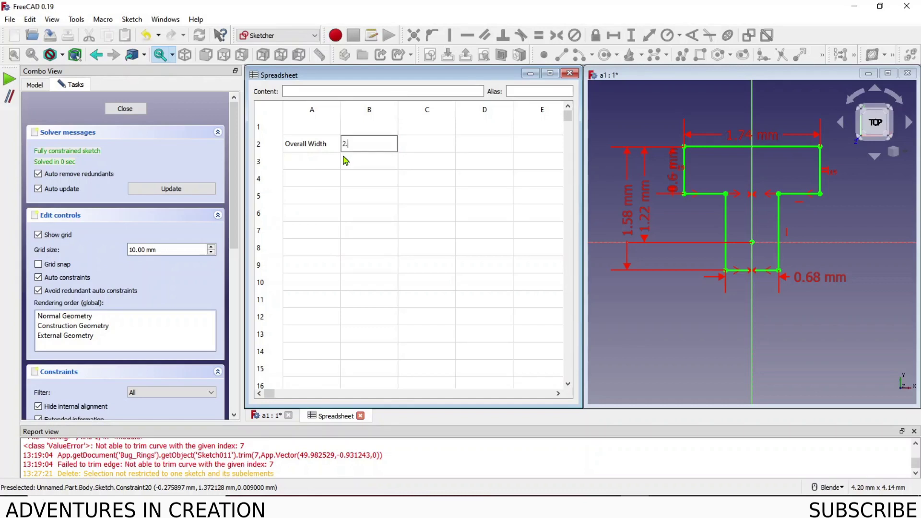
pyautogui.press('Tab')
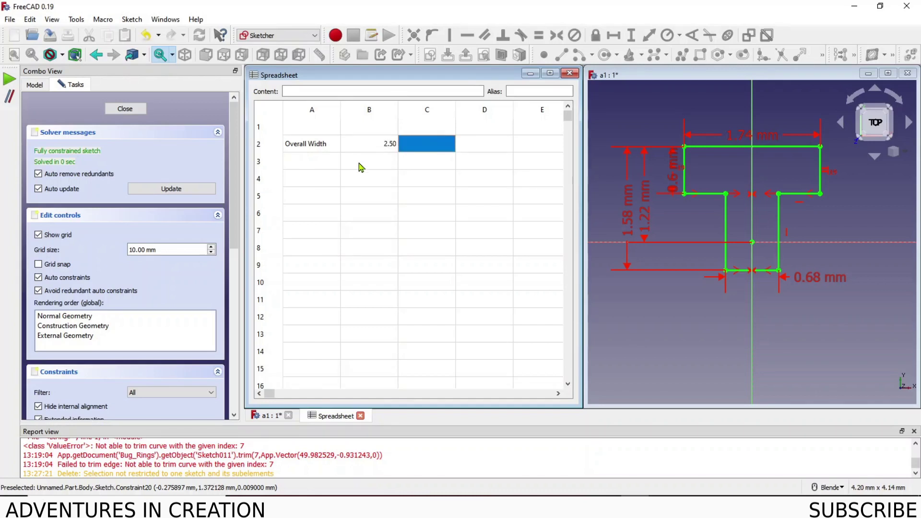
# Assign the alias OW to the Overall Width value in cell B2 and reselect the cell to check it
pyautogui.click(383, 144)
pyautogui.click(528, 91)
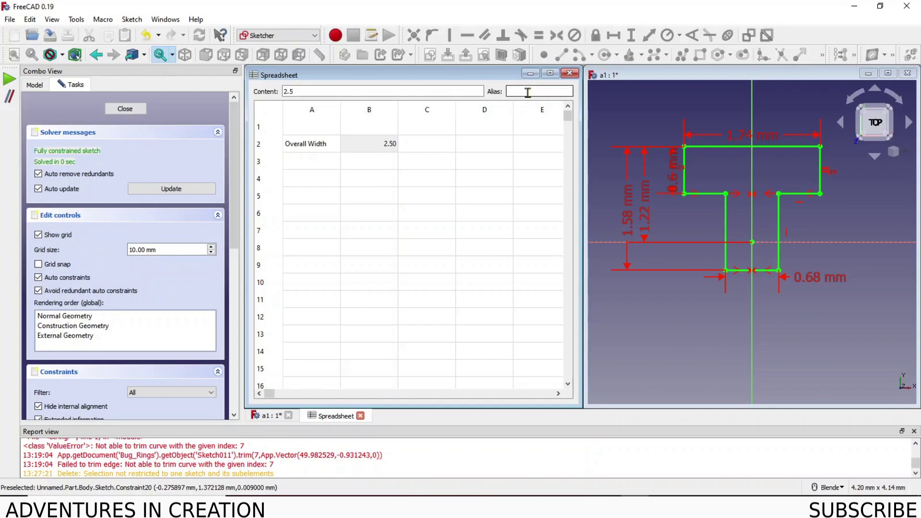
pyautogui.write('O')
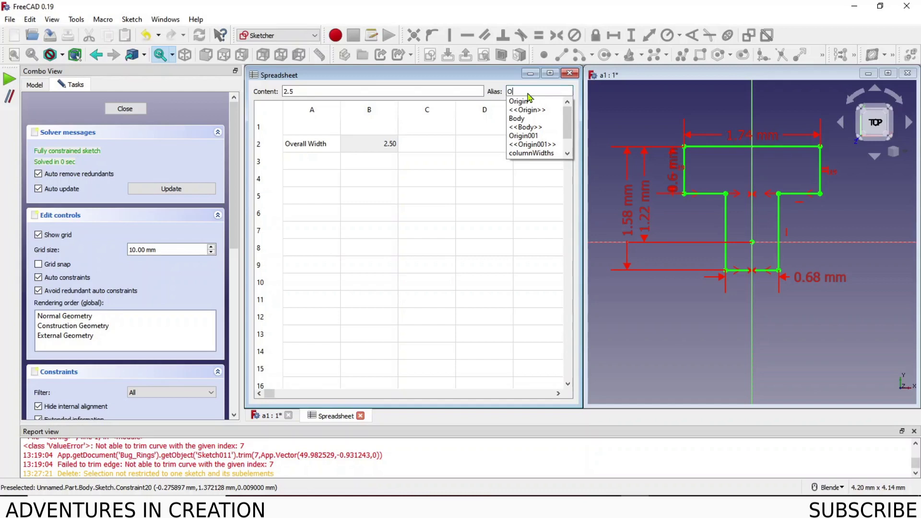
pyautogui.write('W')
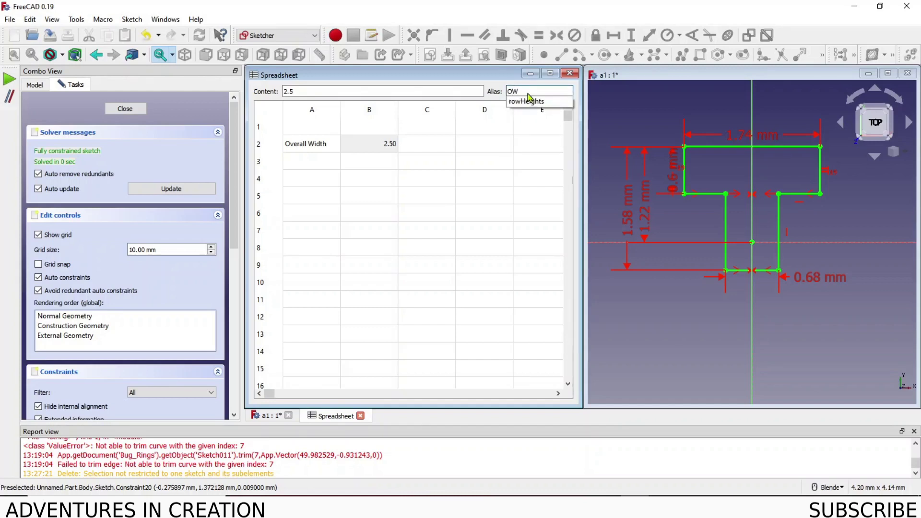
pyautogui.click(528, 91)
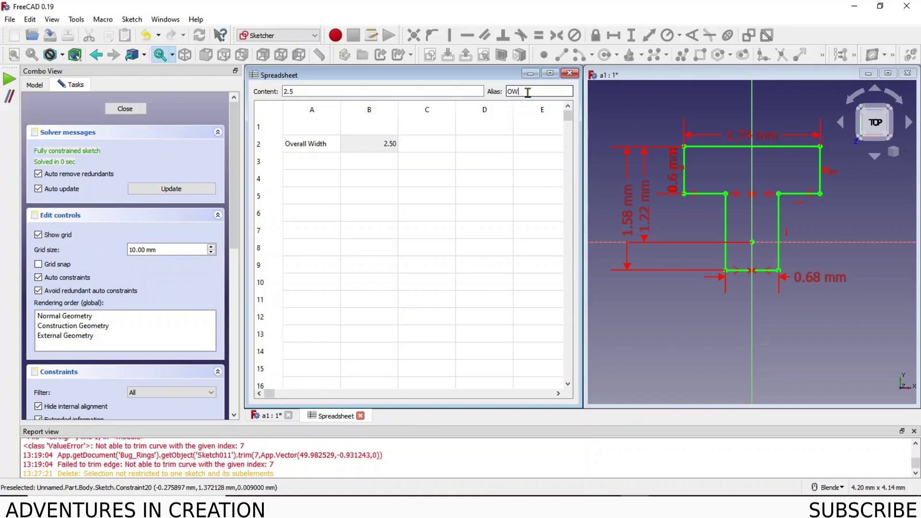
pyautogui.press('Return')
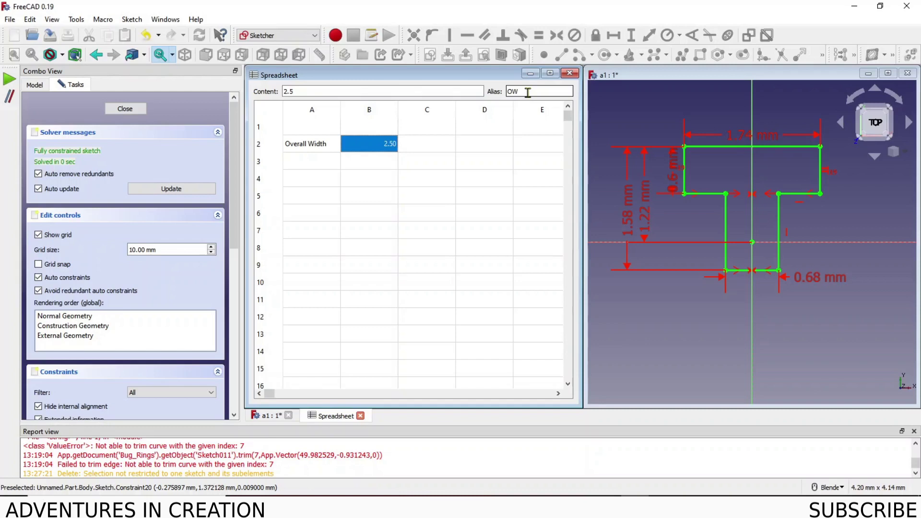
pyautogui.click(390, 164)
pyautogui.click(314, 151)
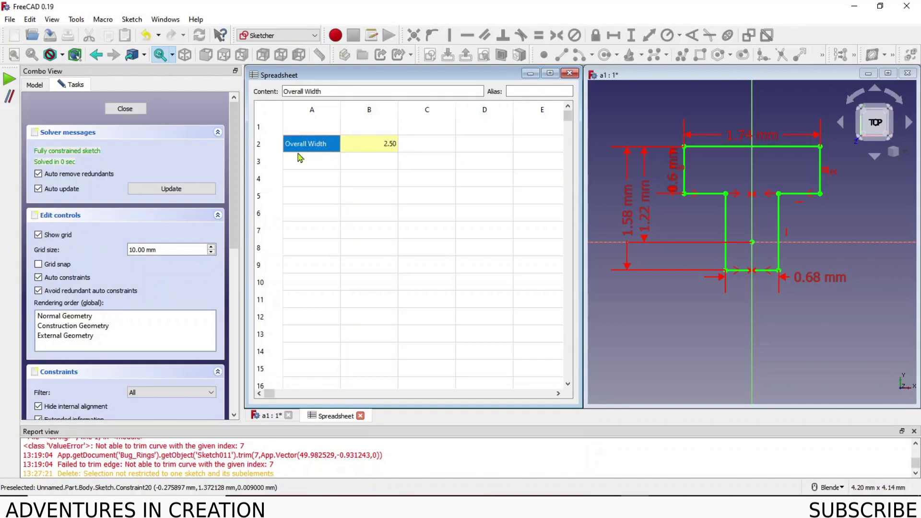
pyautogui.click(376, 148)
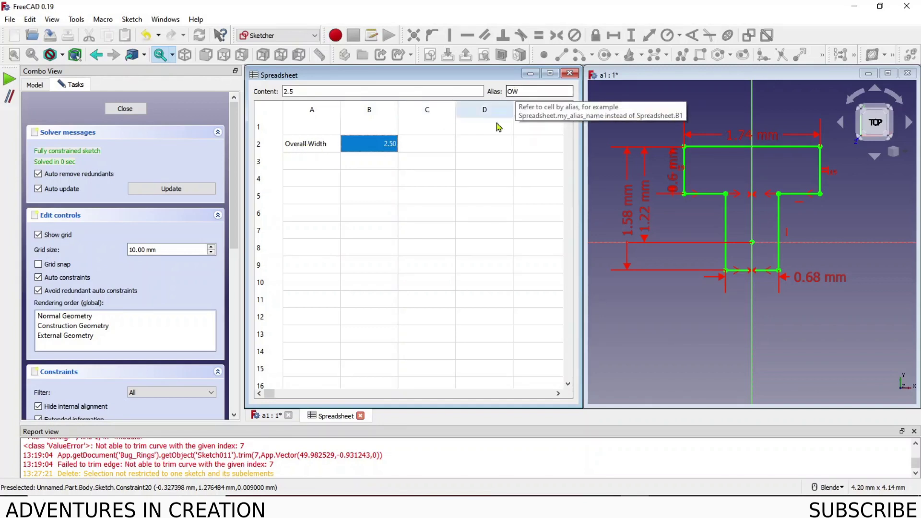
# Label spreadsheet cell A3 Overall Height and enter the value 5 in cell B3
pyautogui.click(307, 166)
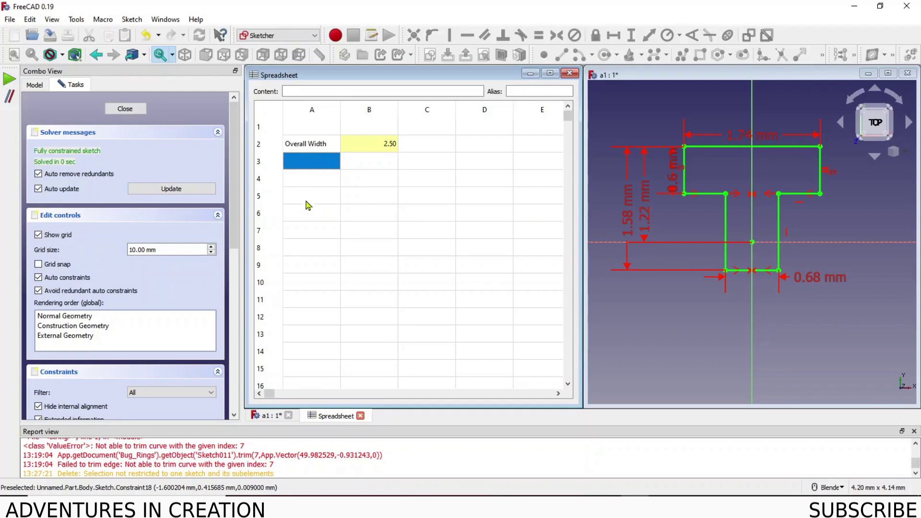
pyautogui.write('Overall Height')
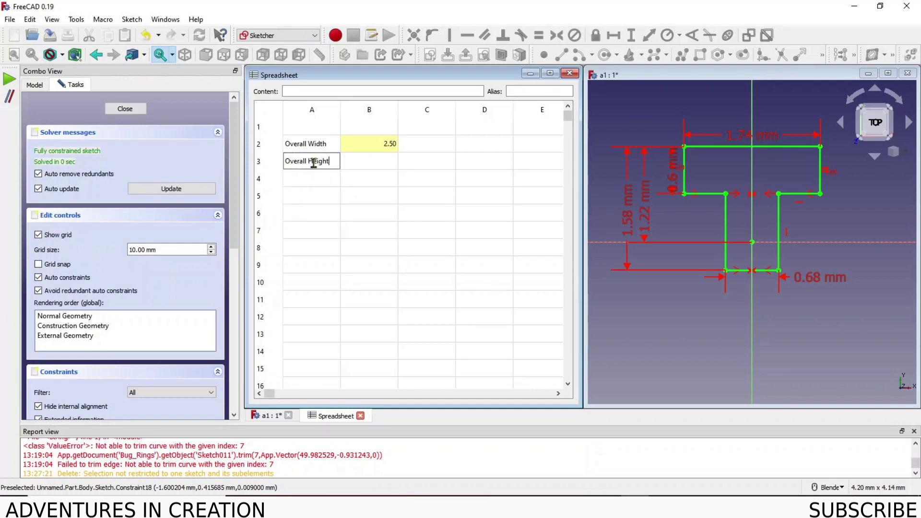
pyautogui.press('Tab')
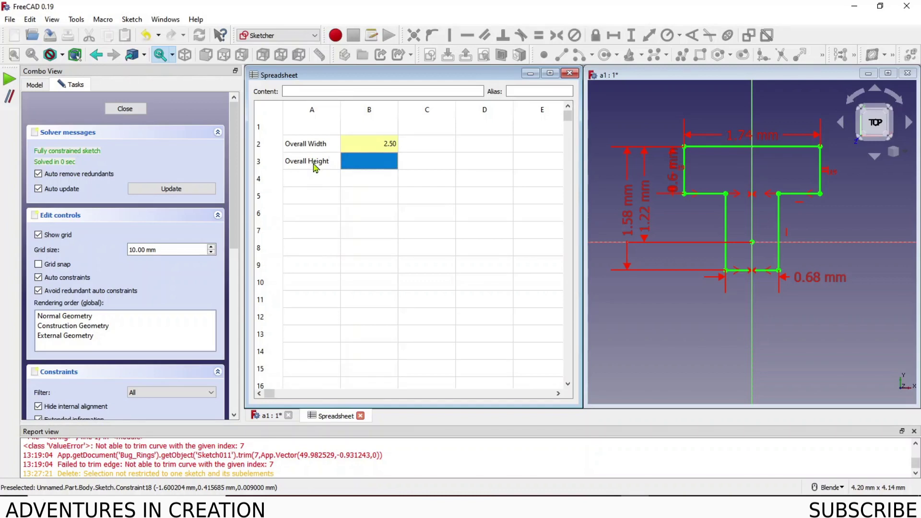
pyautogui.write('5')
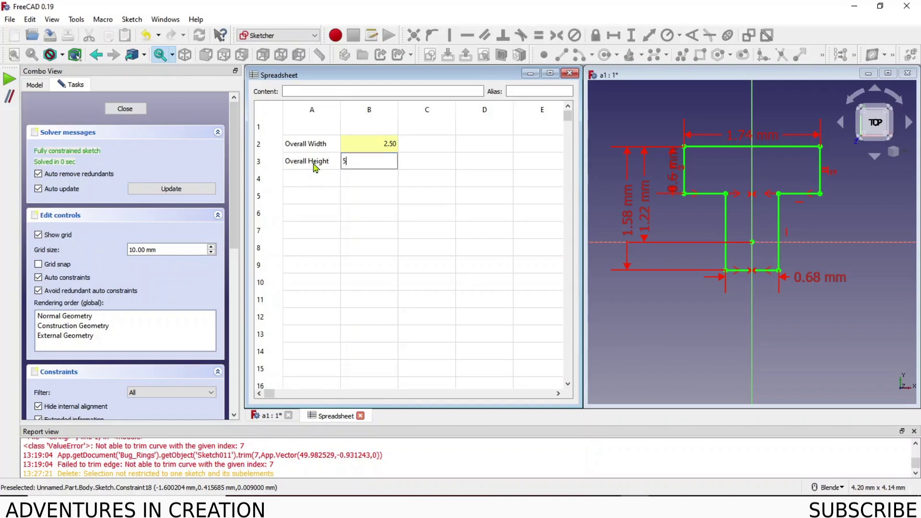
pyautogui.press('Tab')
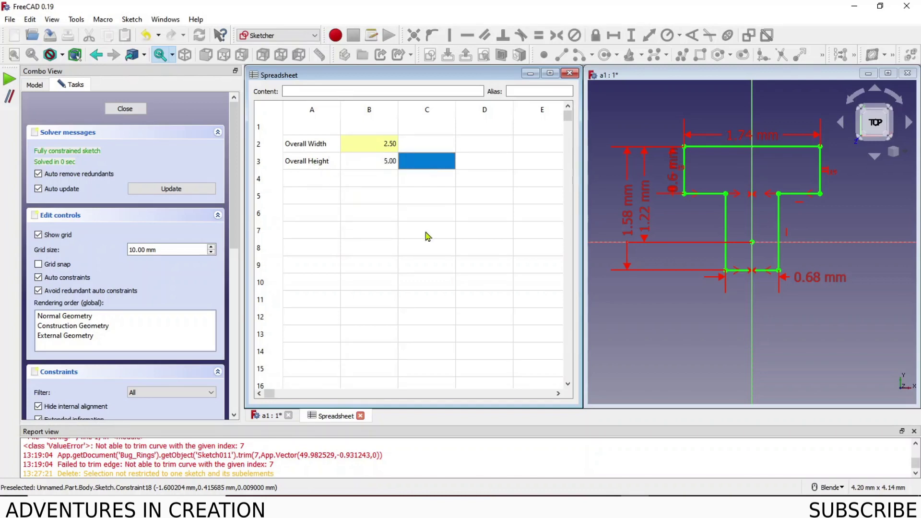
# Assign the alias OH to the Overall Height value in cell B3
pyautogui.click(387, 164)
pyautogui.click(523, 91)
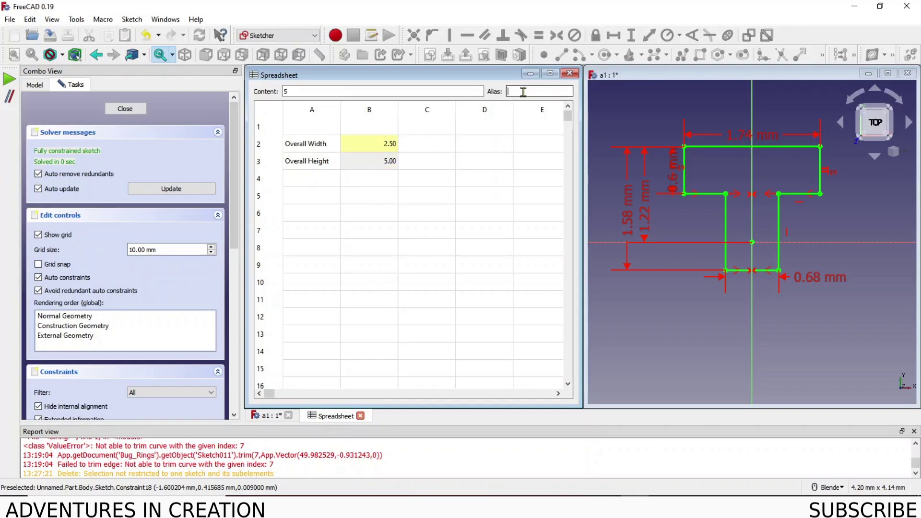
pyautogui.write('OH')
pyautogui.press('Return')
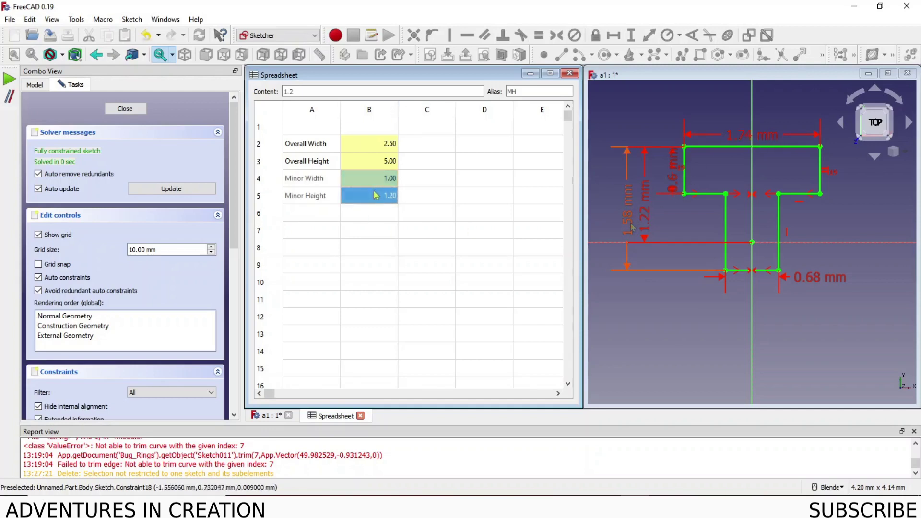
# Link the horizontal dimension of the T's top line to the formula Spreadsheet.OW
pyautogui.click(388, 146)
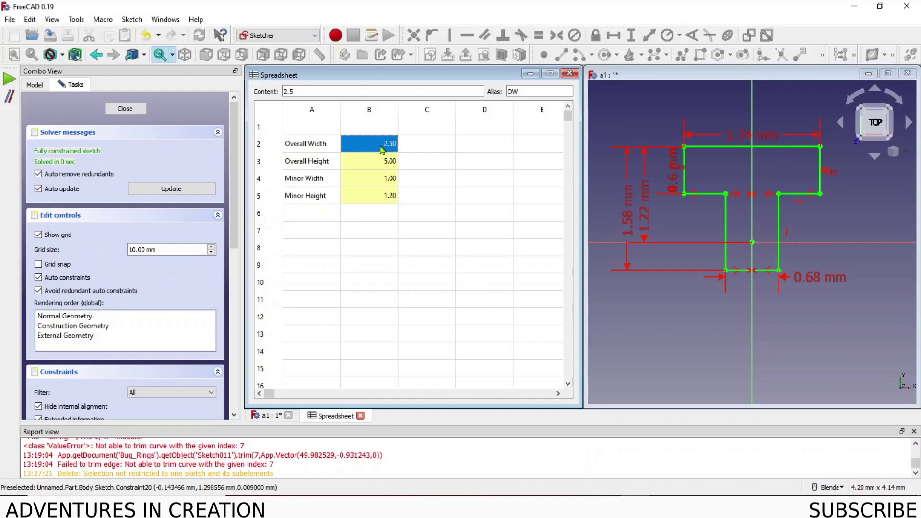
pyautogui.click(742, 137)
pyautogui.doubleClick(742, 137)
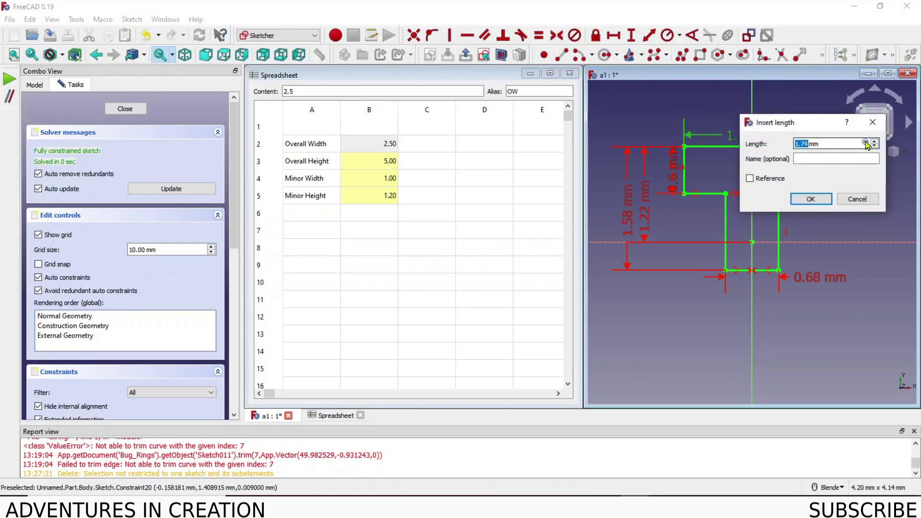
pyautogui.click(866, 144)
pyautogui.write('S')
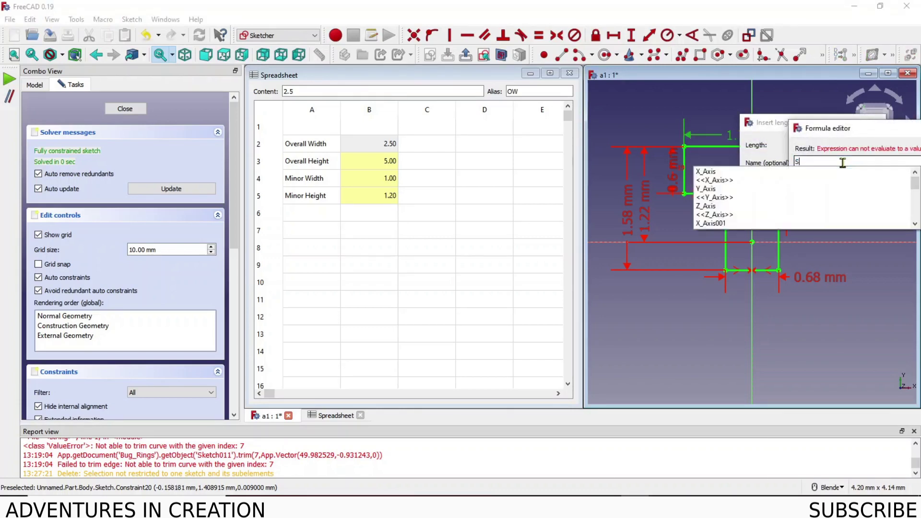
pyautogui.write('Preadsheet.')
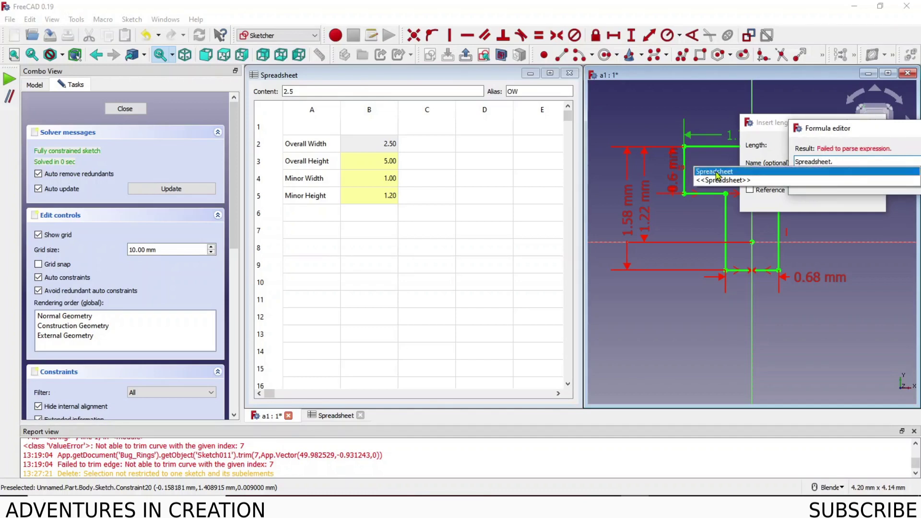
pyautogui.click(718, 173)
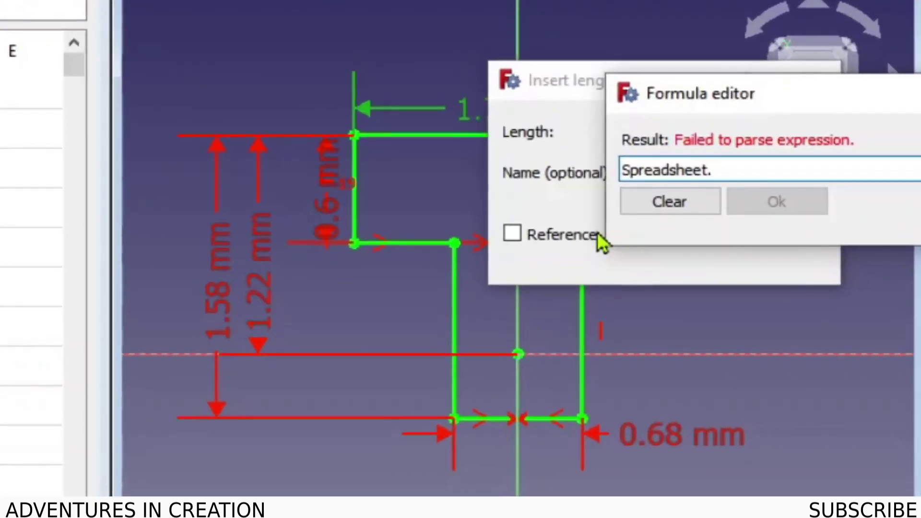
pyautogui.write('OW')
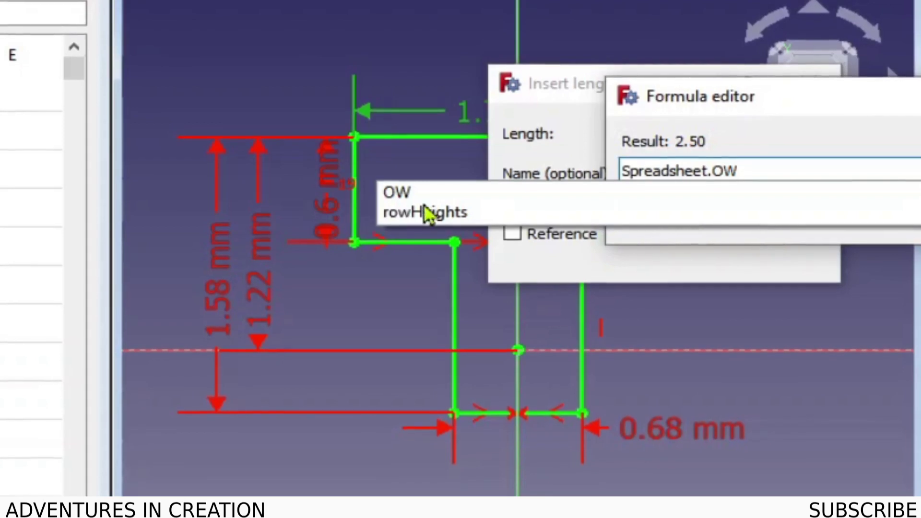
pyautogui.click(392, 193)
pyautogui.click(768, 211)
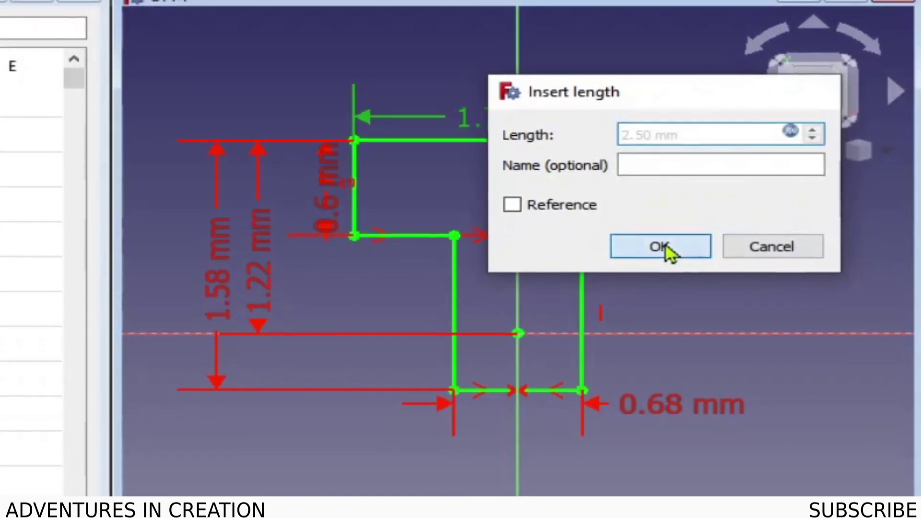
pyautogui.click(667, 250)
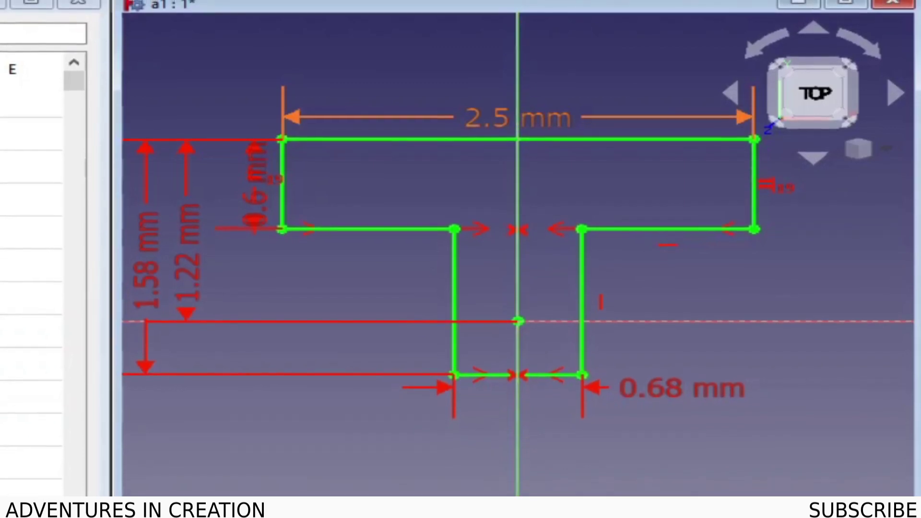
# Link the stem's width dimension to the formula Spreadsheet.MW and move its label farther below the stem
pyautogui.doubleClick(684, 390)
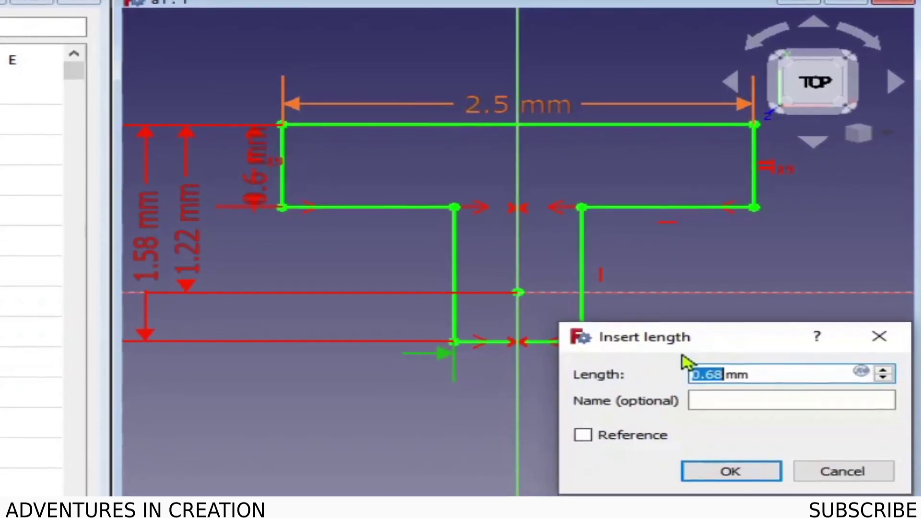
pyautogui.click(863, 359)
pyautogui.write('S')
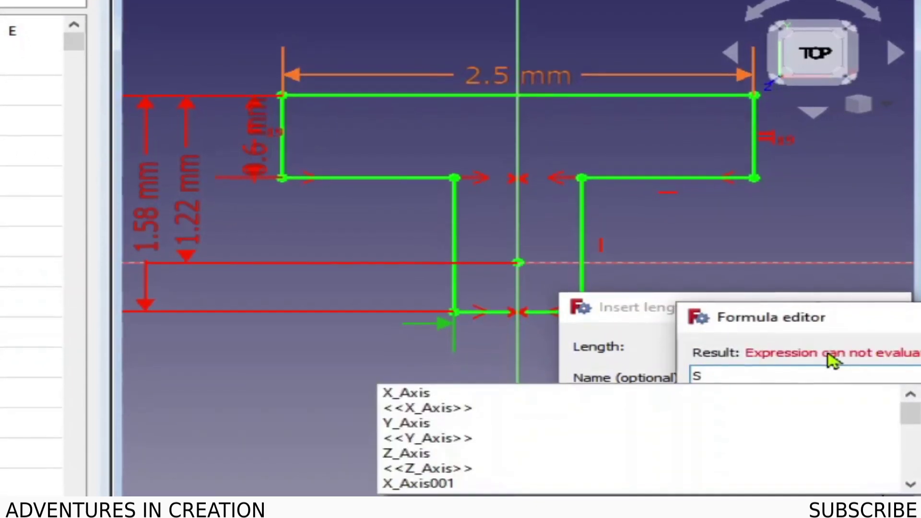
pyautogui.write('p')
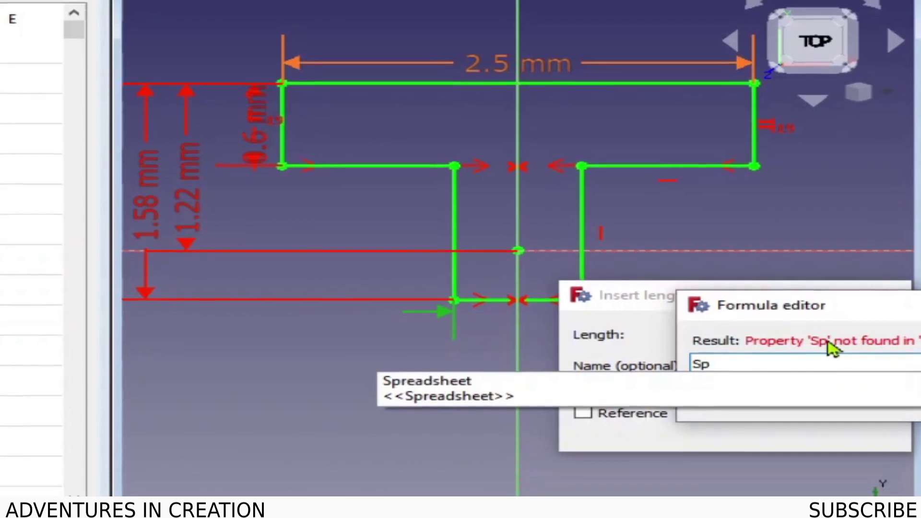
pyautogui.click(422, 382)
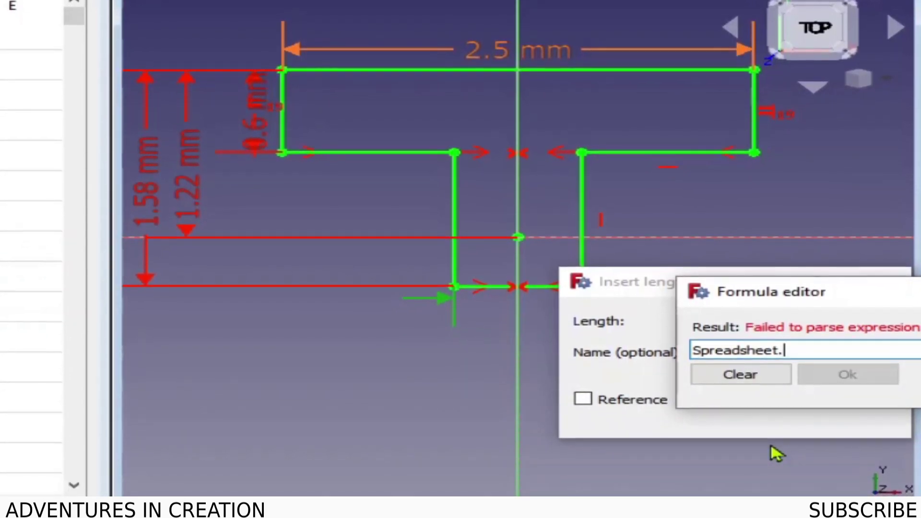
pyautogui.write('mw')
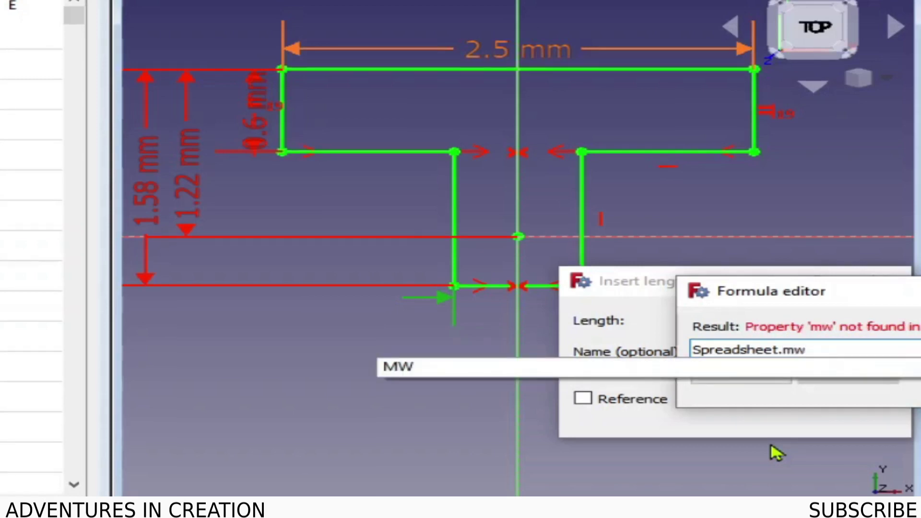
pyautogui.click(403, 370)
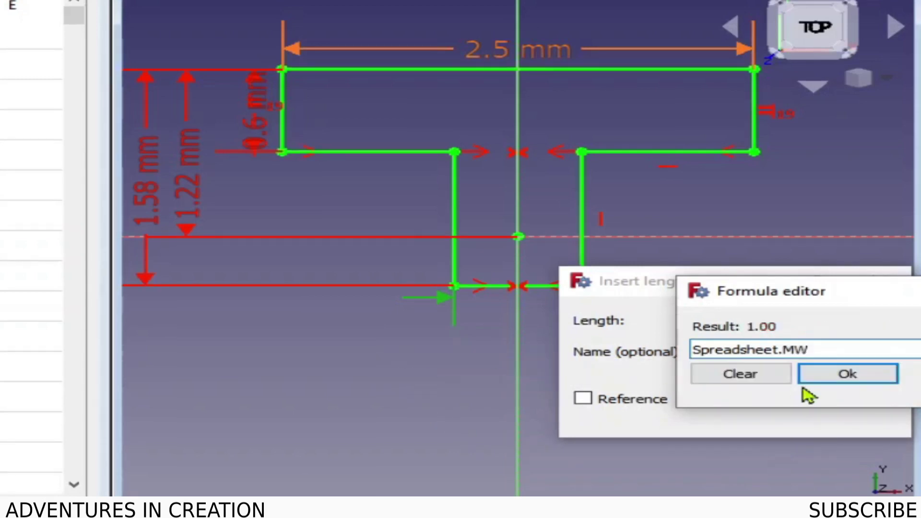
pyautogui.click(856, 384)
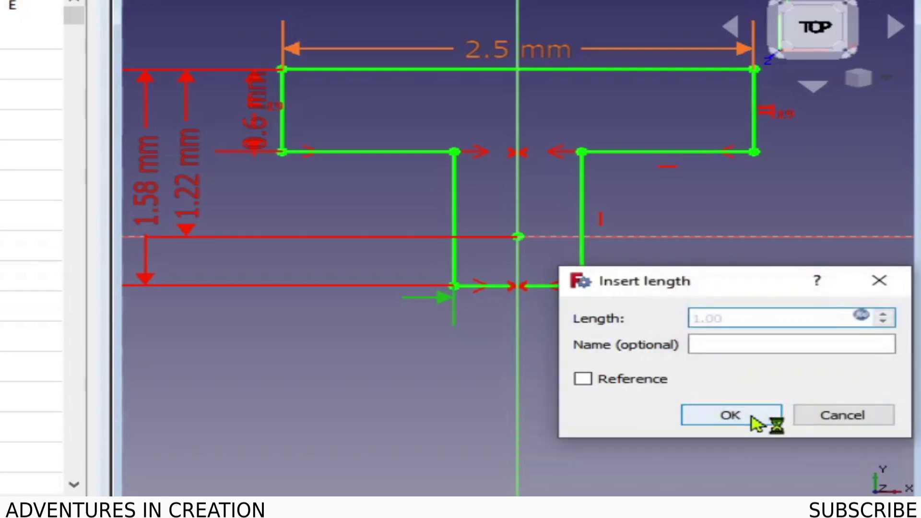
pyautogui.click(752, 420)
pyautogui.moveTo(685, 314); pyautogui.dragTo(713, 362)
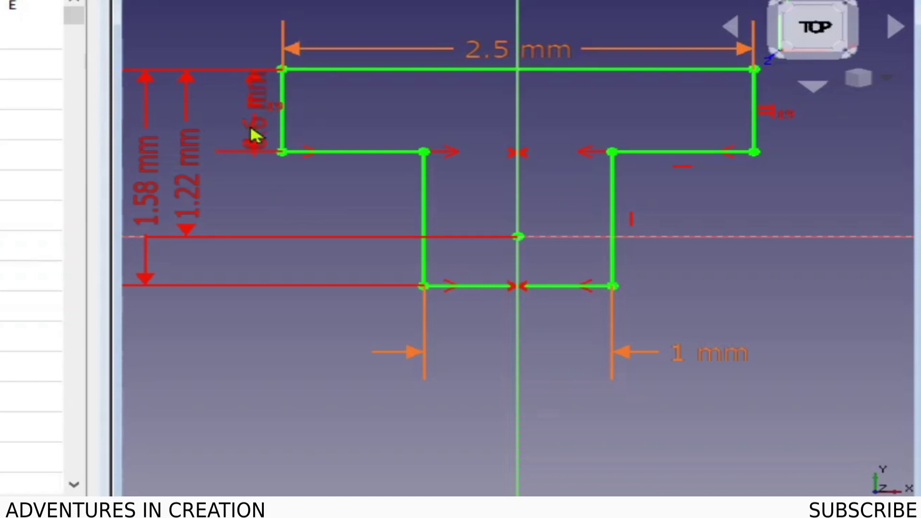
# Link the crossbar's height dimension to the formula Spreadsheet.MH
pyautogui.doubleClick(253, 143)
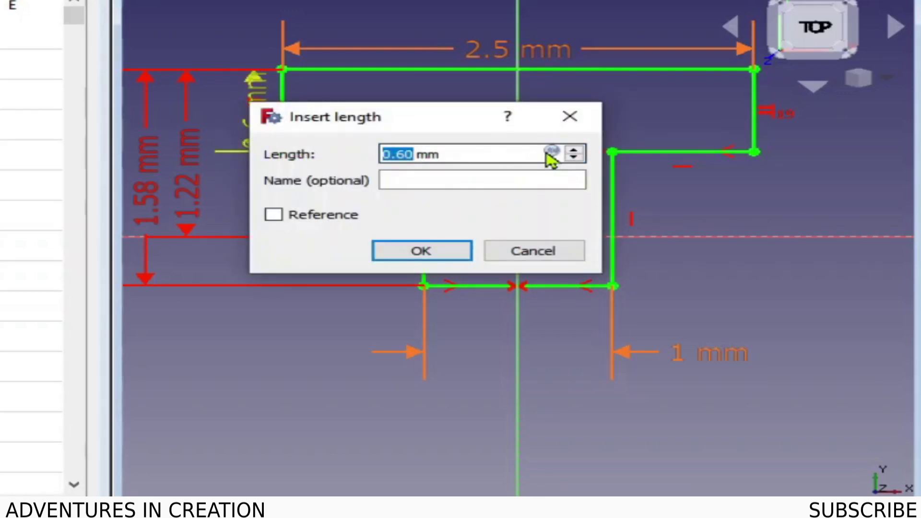
pyautogui.click(550, 152)
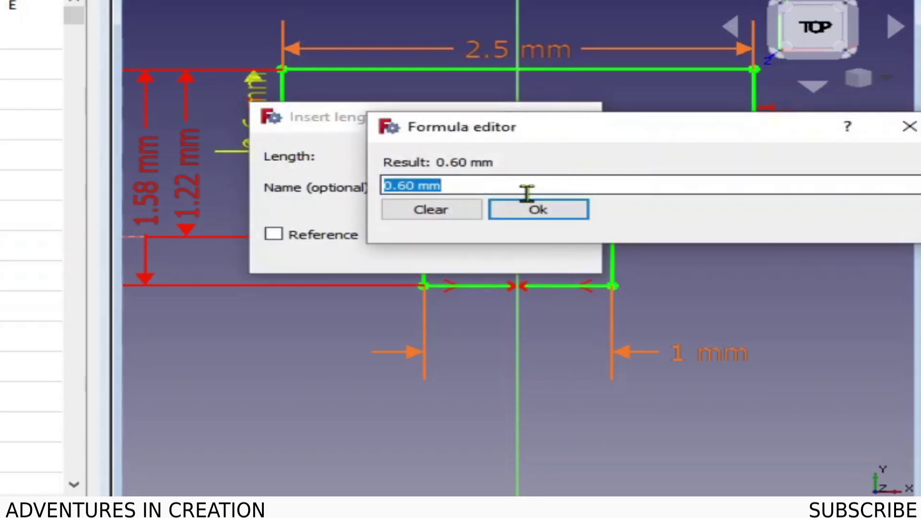
pyautogui.write('spre')
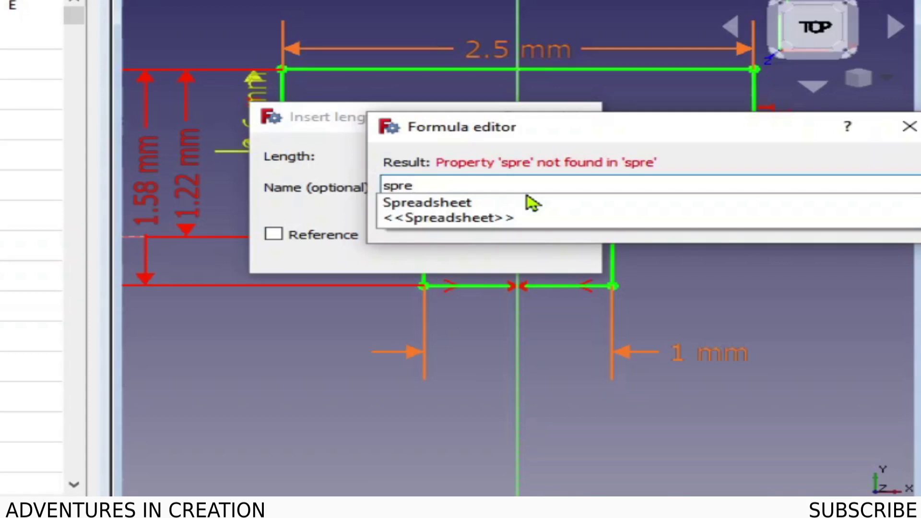
pyautogui.click(464, 202)
pyautogui.write('MH')
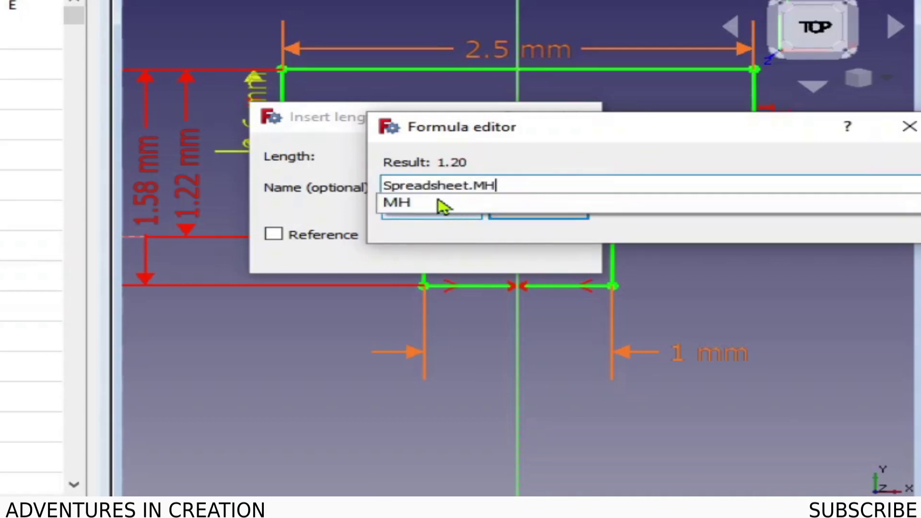
pyautogui.click(401, 207)
pyautogui.click(557, 211)
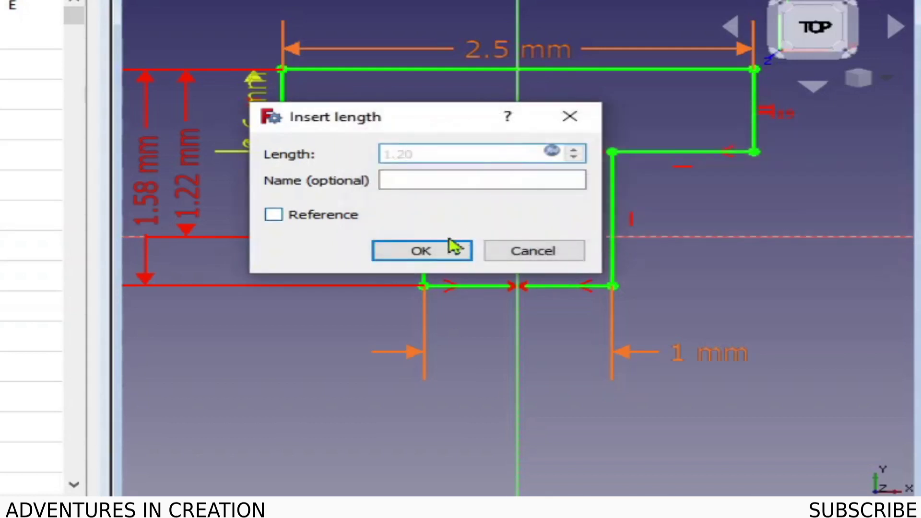
pyautogui.click(433, 252)
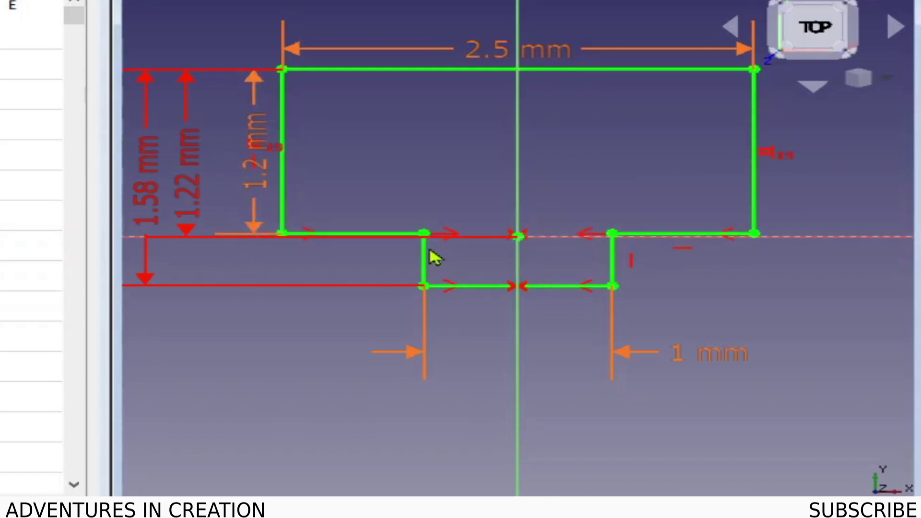
# Link the T's overall height dimension to the formula Spreadsheet.OH
pyautogui.doubleClick(158, 204)
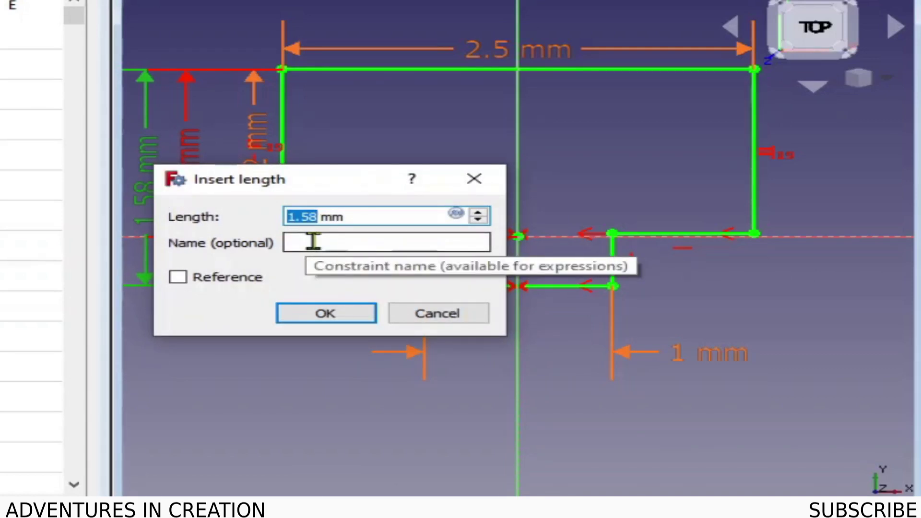
pyautogui.click(457, 214)
pyautogui.write('Spr')
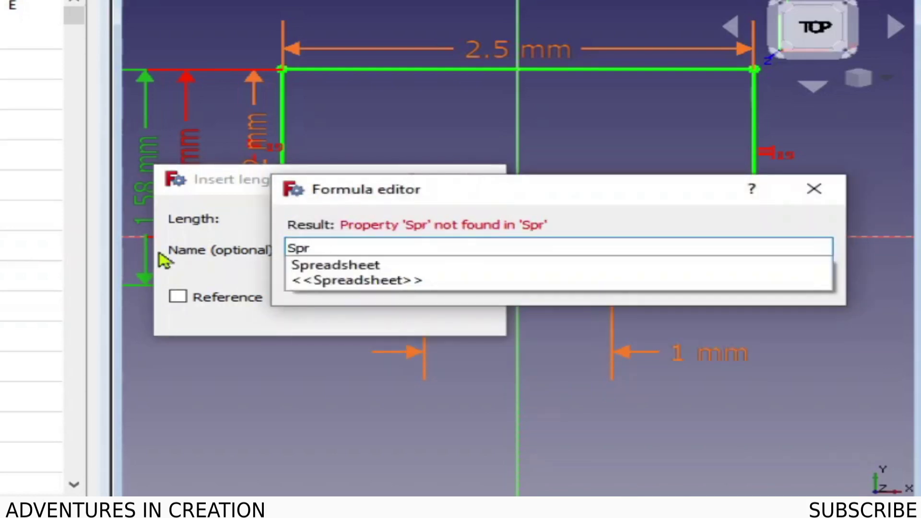
pyautogui.click(342, 265)
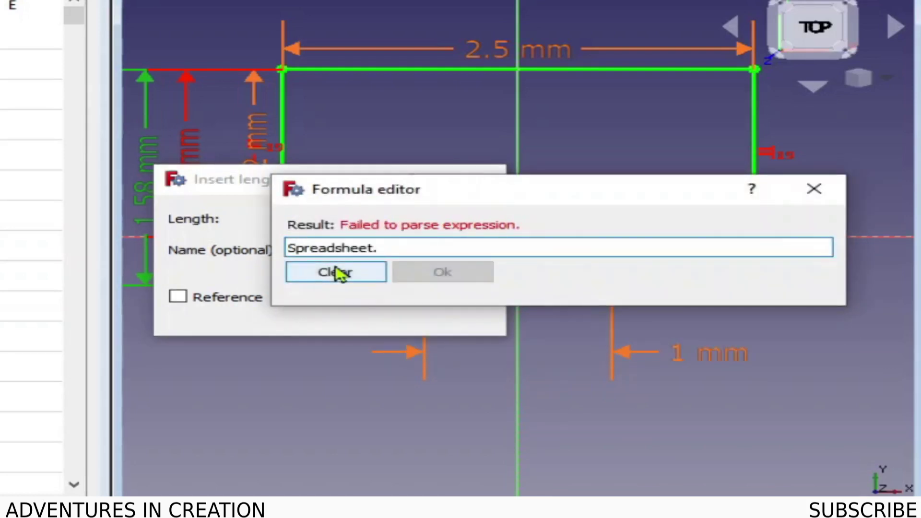
pyautogui.write('OH')
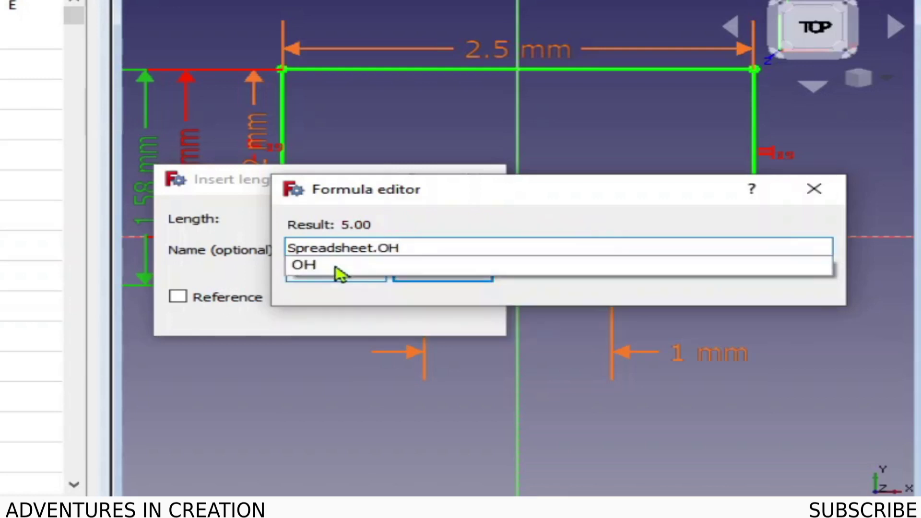
pyautogui.click(318, 265)
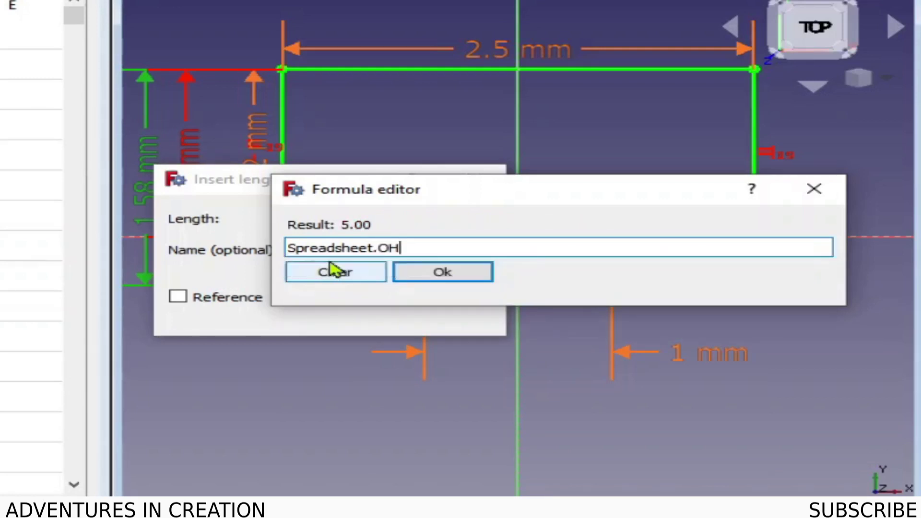
pyautogui.click(442, 273)
pyautogui.click(328, 312)
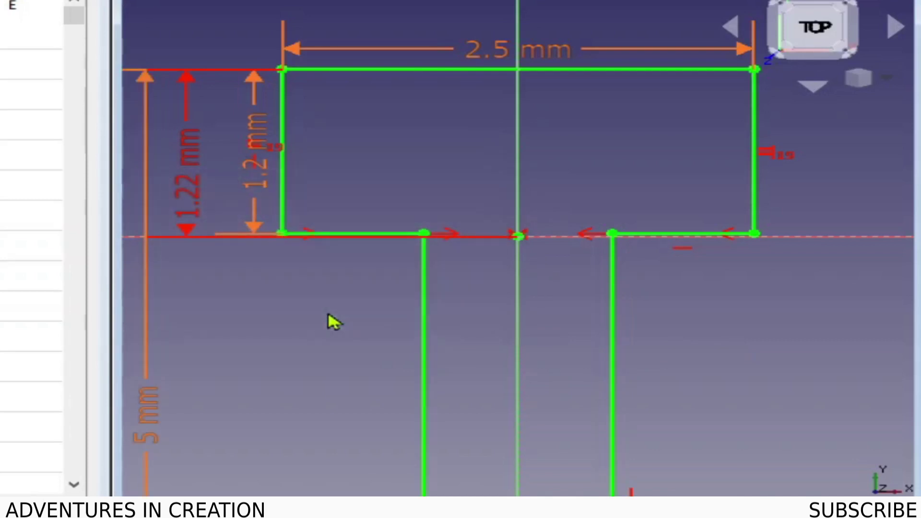
pyautogui.scroll(-3, 757, 323)
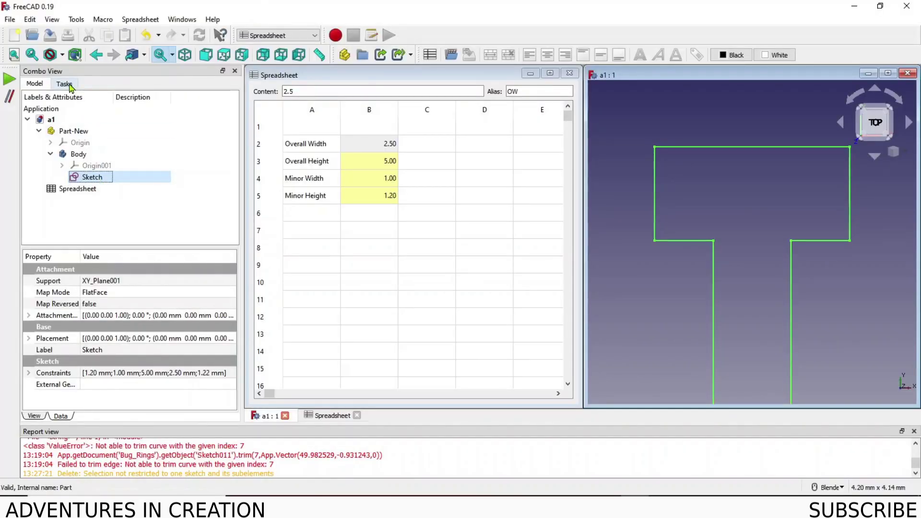
# Switch to the Part Design workbench and pad the T-shaped sketch to a length of 2 mm
pyautogui.click(64, 84)
pyautogui.click(34, 84)
pyautogui.click(315, 35)
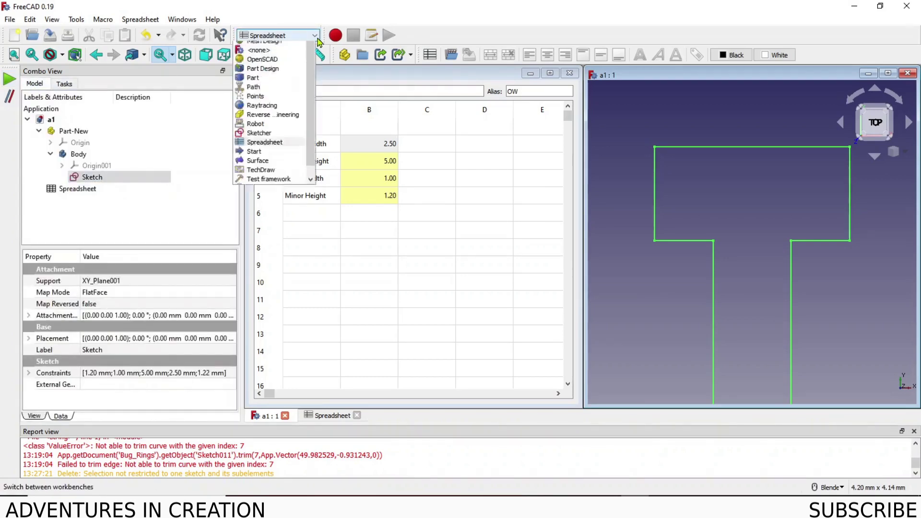
pyautogui.click(273, 201)
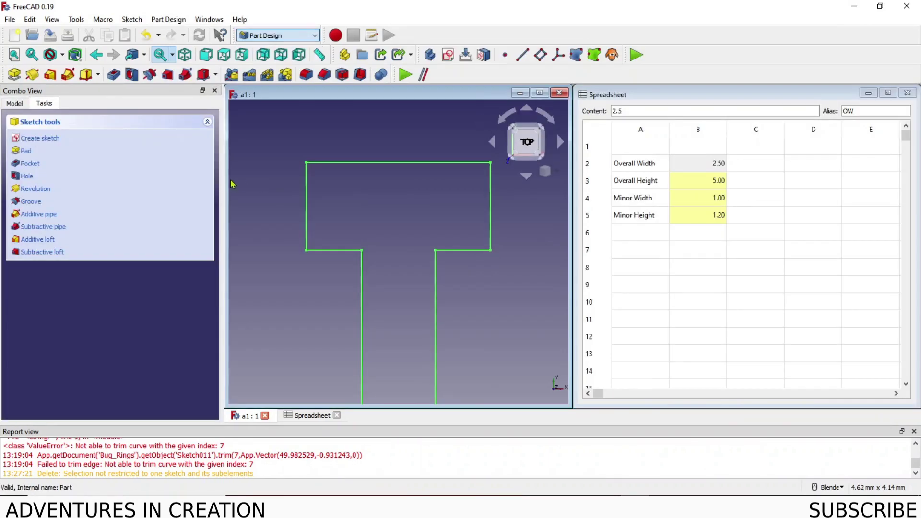
pyautogui.click(23, 153)
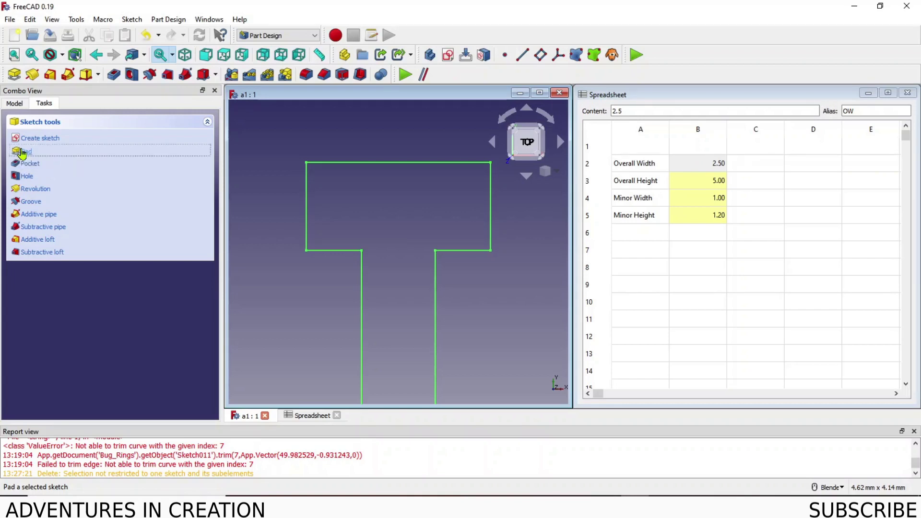
pyautogui.write('5')
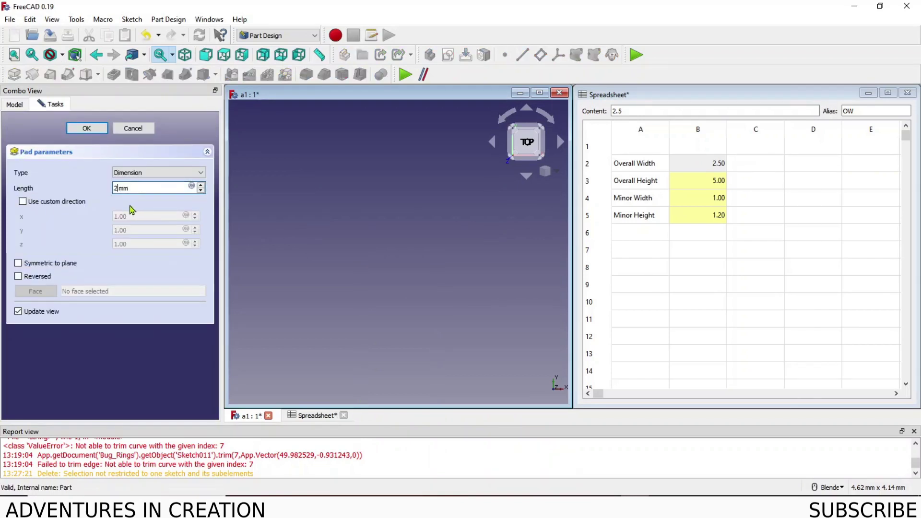
pyautogui.click(87, 128)
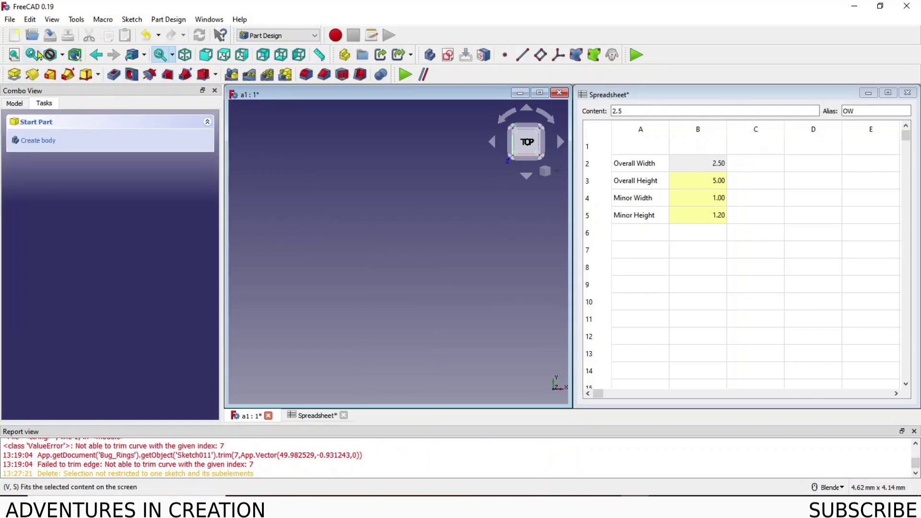
pyautogui.click(14, 54)
pyautogui.moveTo(311, 236); pyautogui.dragTo(342, 219, button='middle')
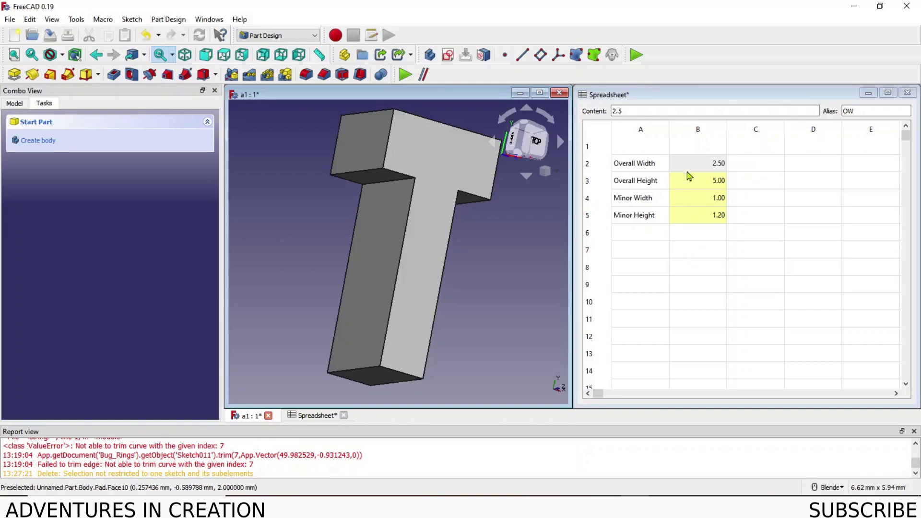
# Set the Overall Width value to 5 and the Minor Width value to 3 in the spreadsheet
pyautogui.click(705, 165)
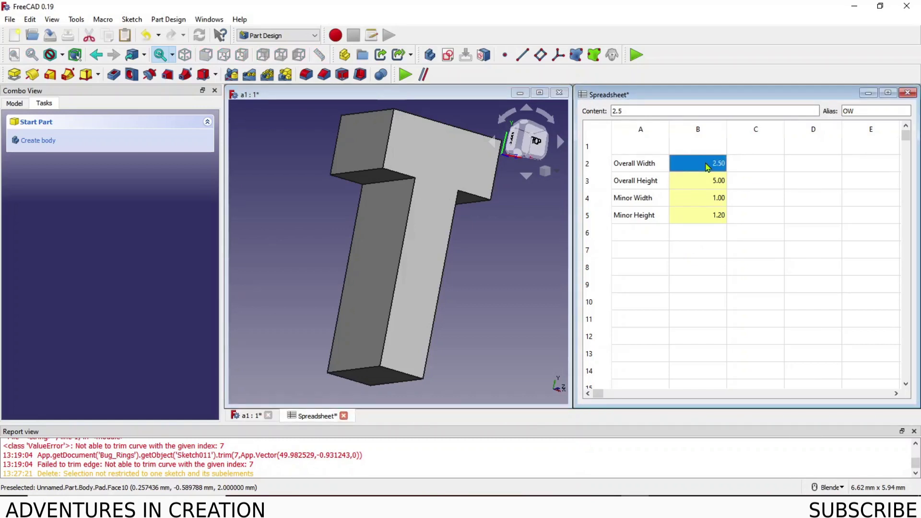
pyautogui.write('5')
pyautogui.press('Return')
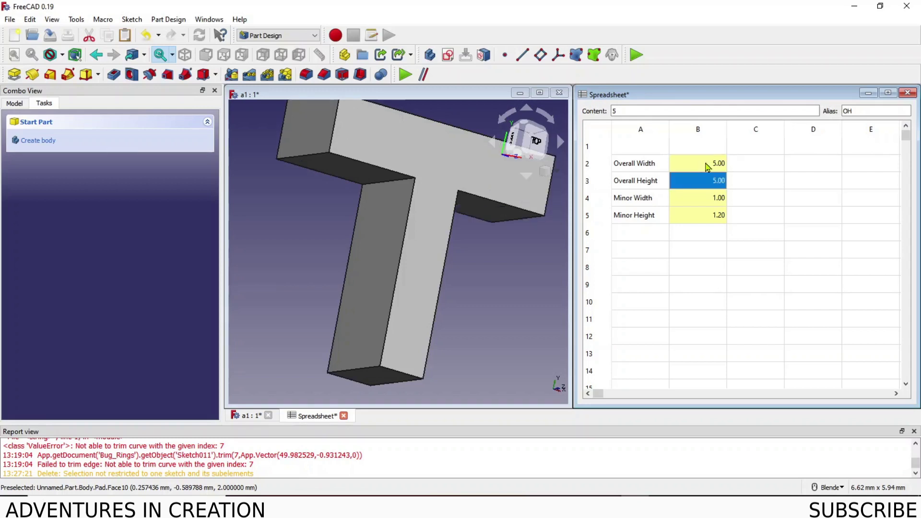
pyautogui.click(714, 204)
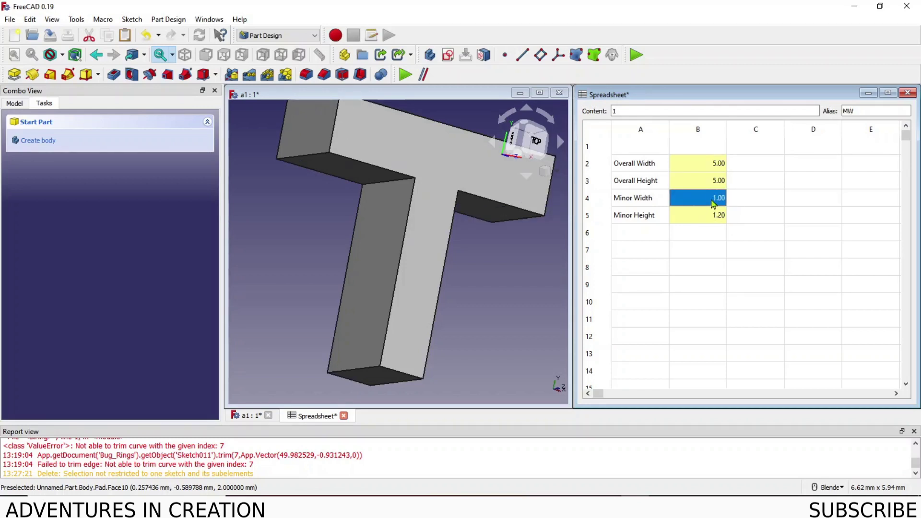
pyautogui.write('3')
pyautogui.press('Return')
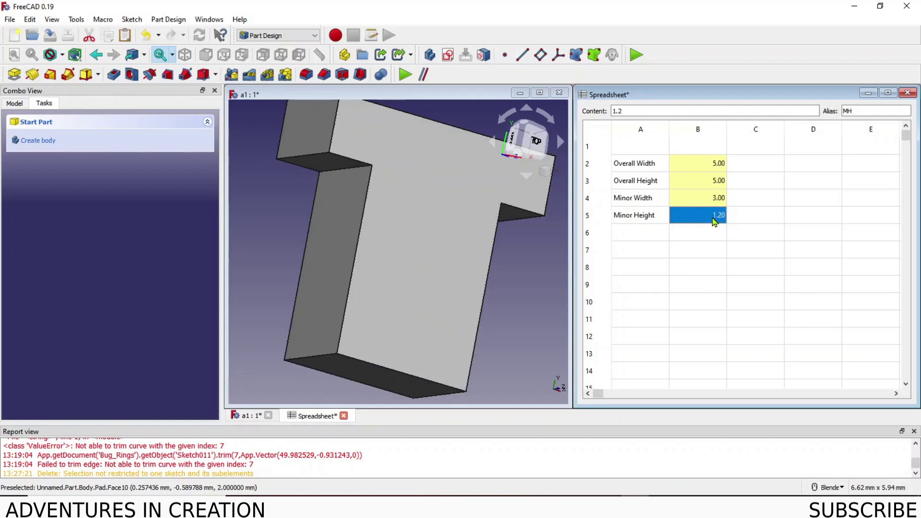
# Set the Overall Height value to 10 and the Minor Height value to 3 in the spreadsheet
pyautogui.click(716, 186)
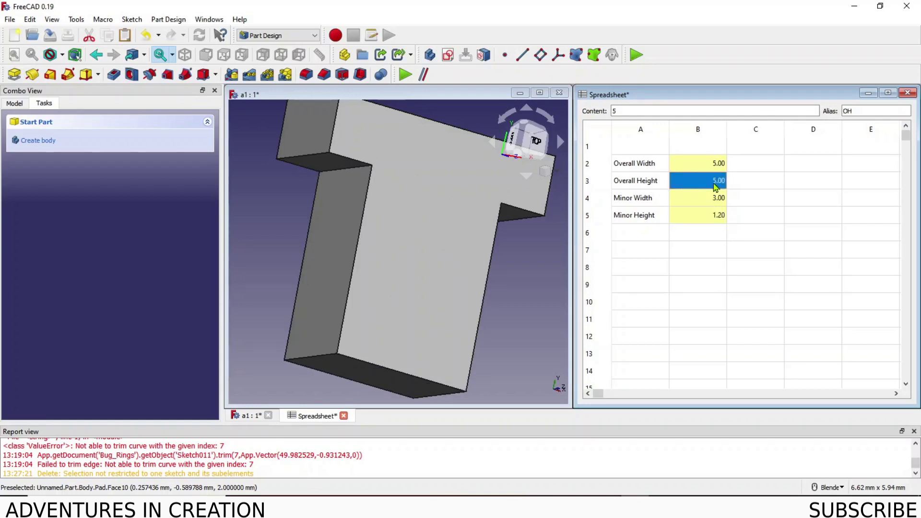
pyautogui.write('10')
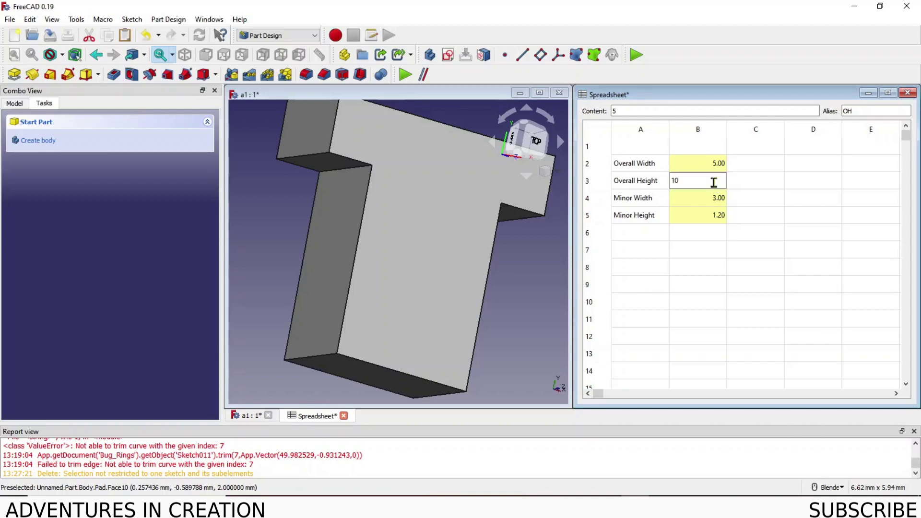
pyautogui.press('Return')
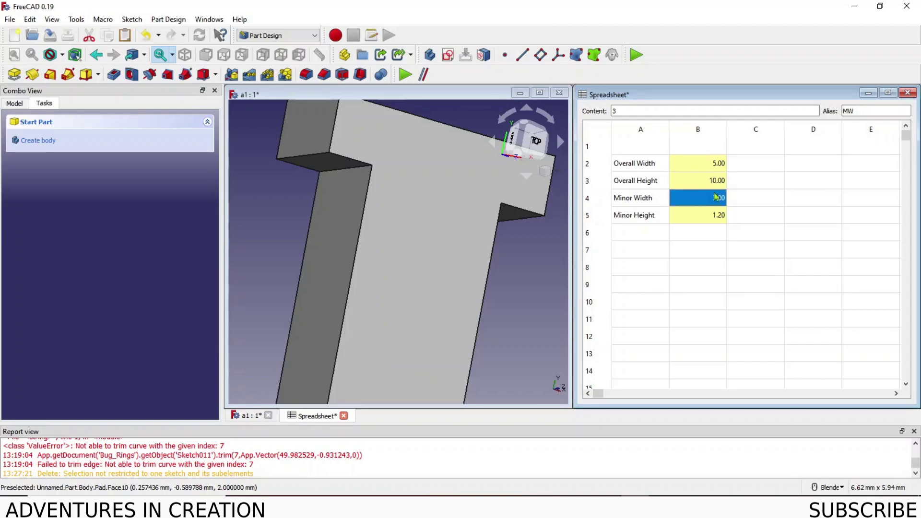
pyautogui.click(718, 216)
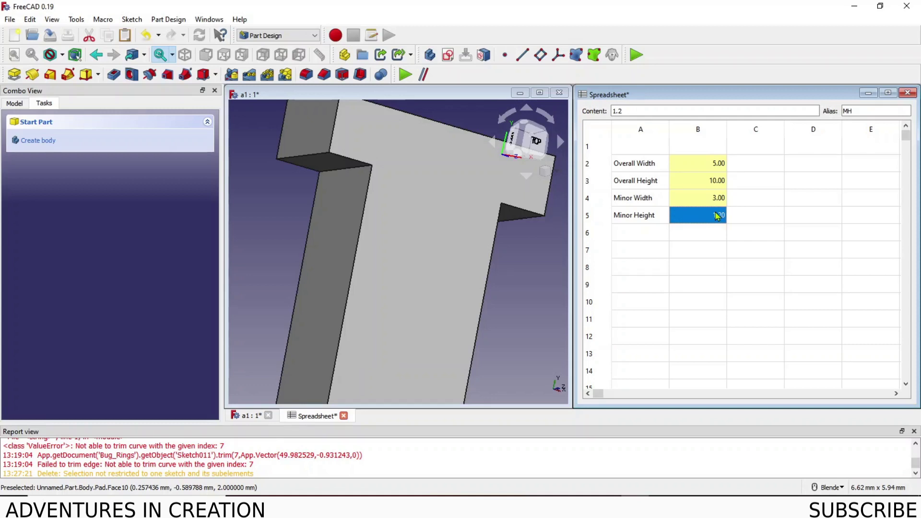
pyautogui.write('3')
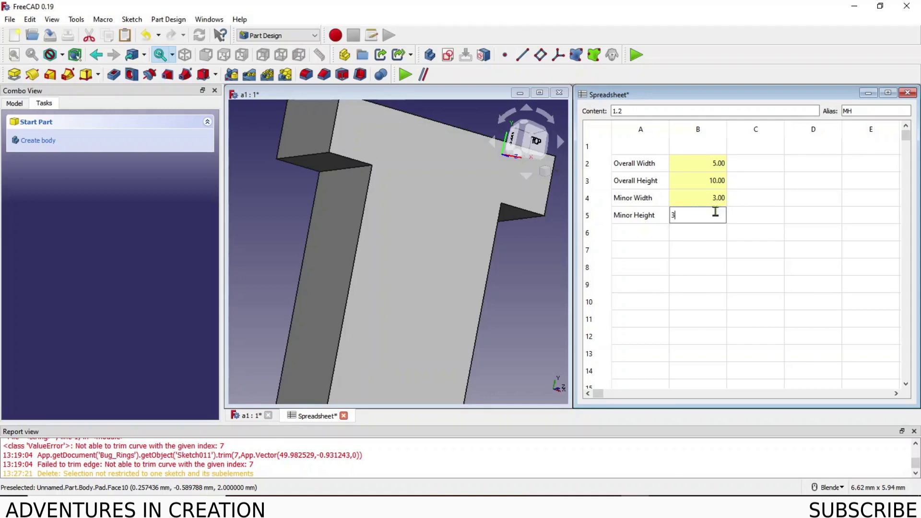
pyautogui.press('Return')
pyautogui.click(729, 268)
pyautogui.moveTo(440, 224); pyautogui.dragTo(384, 205, button='middle')
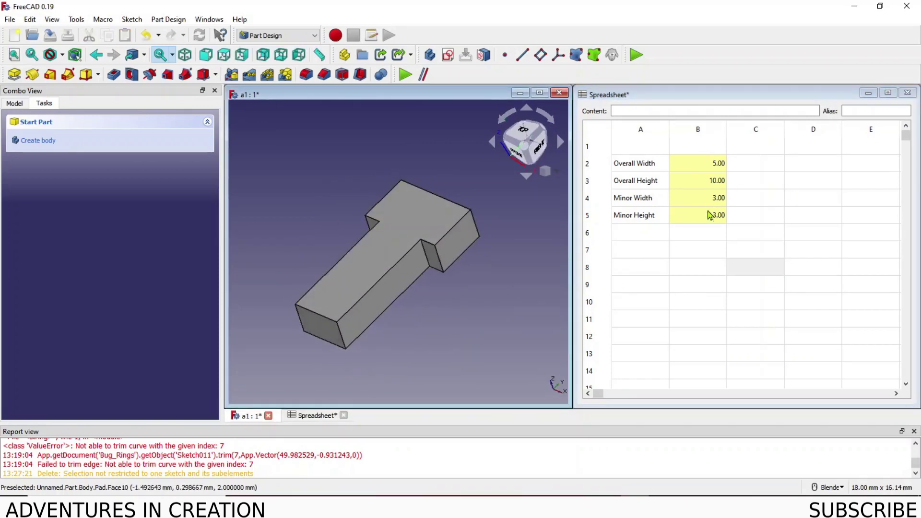